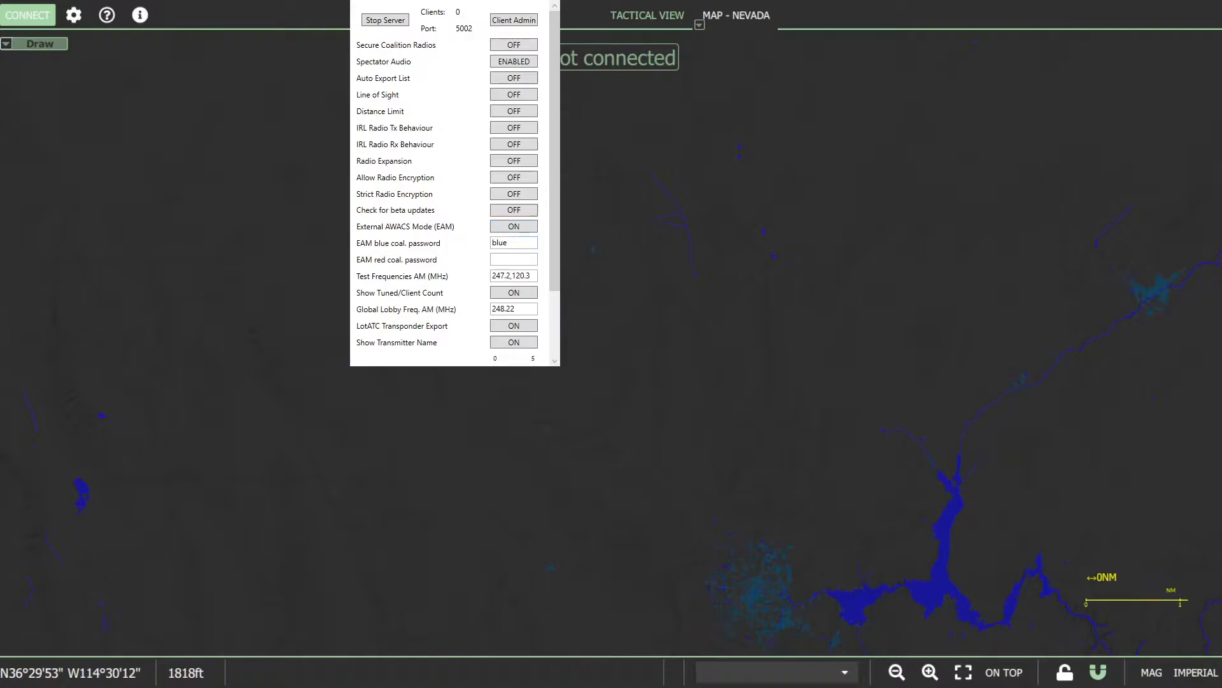
- Review the server's External AWACS Mode coalition password fields and the remaining server options below them
drag(525, 243, 479, 245)
click(518, 242)
click(511, 256)
scroll(511, 260, down, 3)
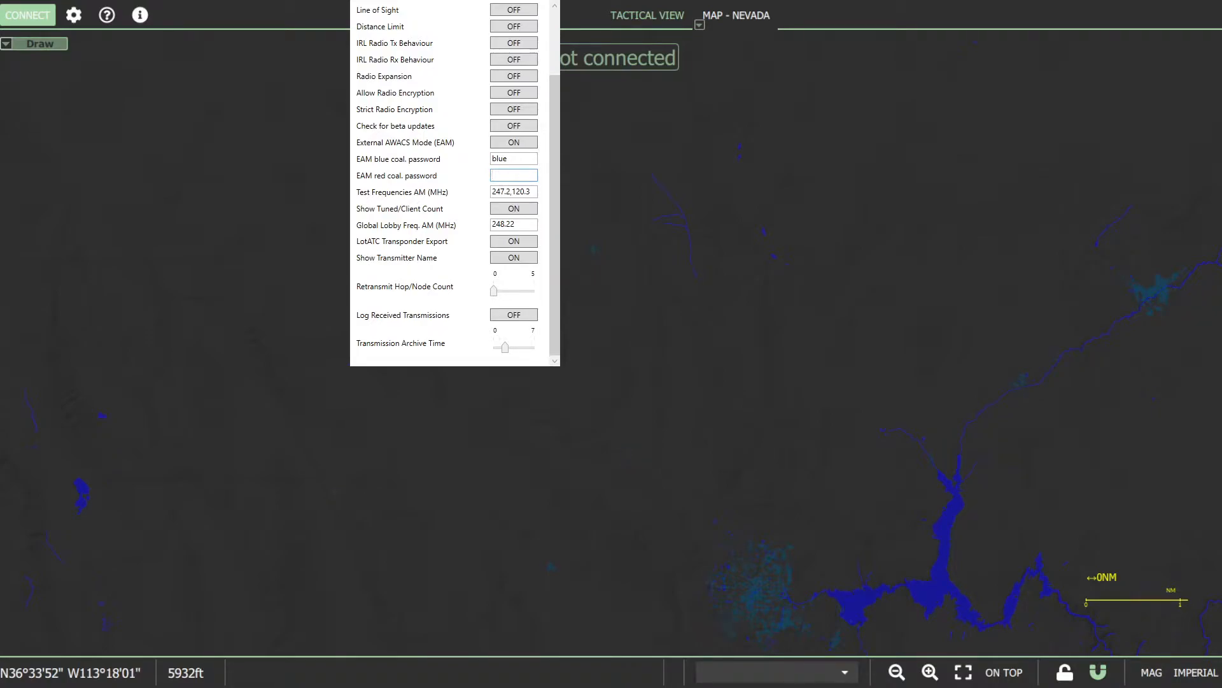
- Switch to the DCS-SRS client's general setup, browse the saved servers and select JOW at easy.aggressors.ca
key(alt+Tab)
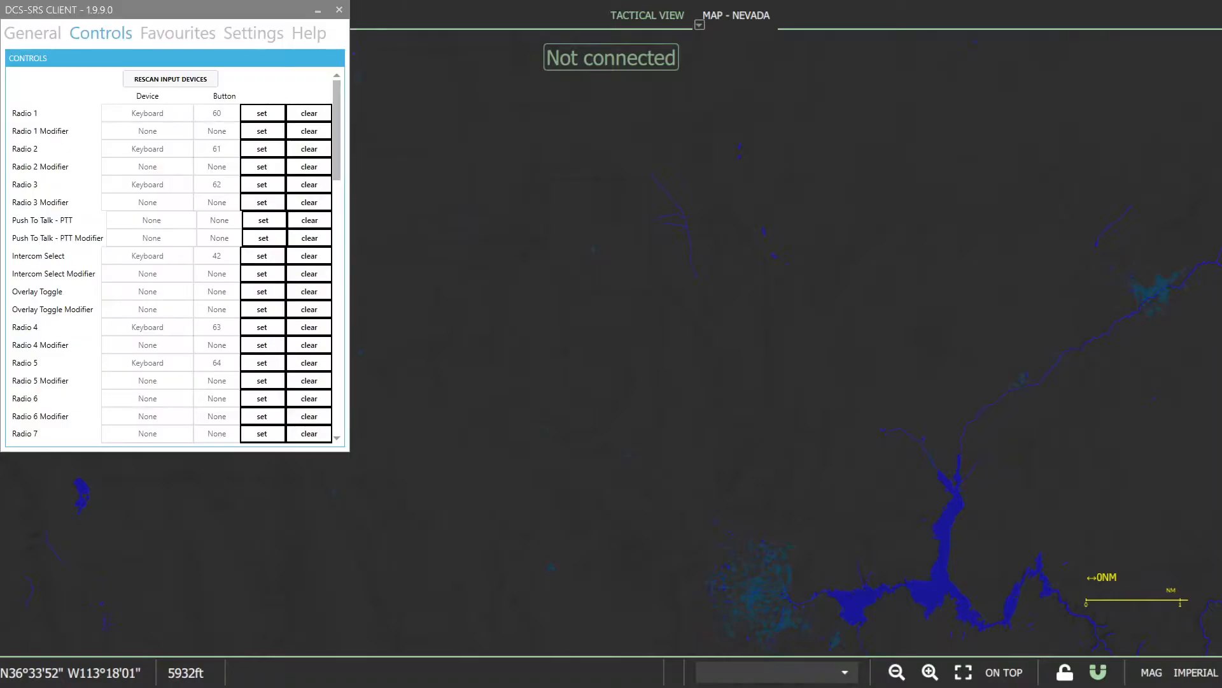
click(32, 33)
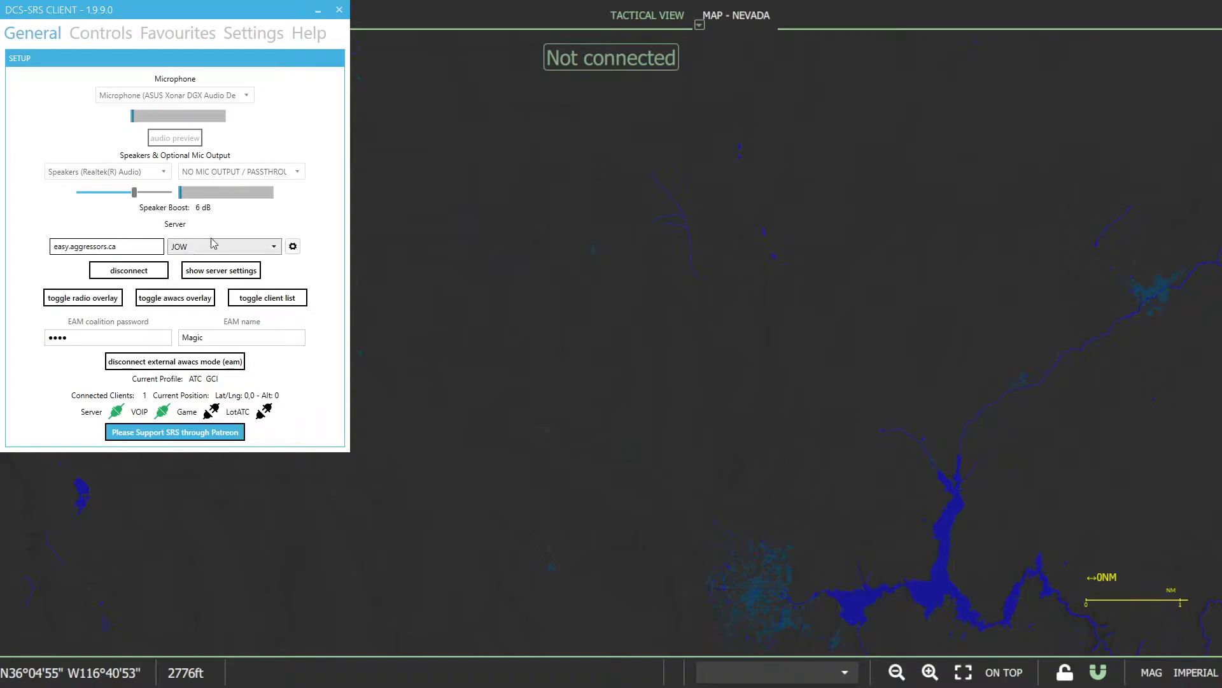
click(266, 247)
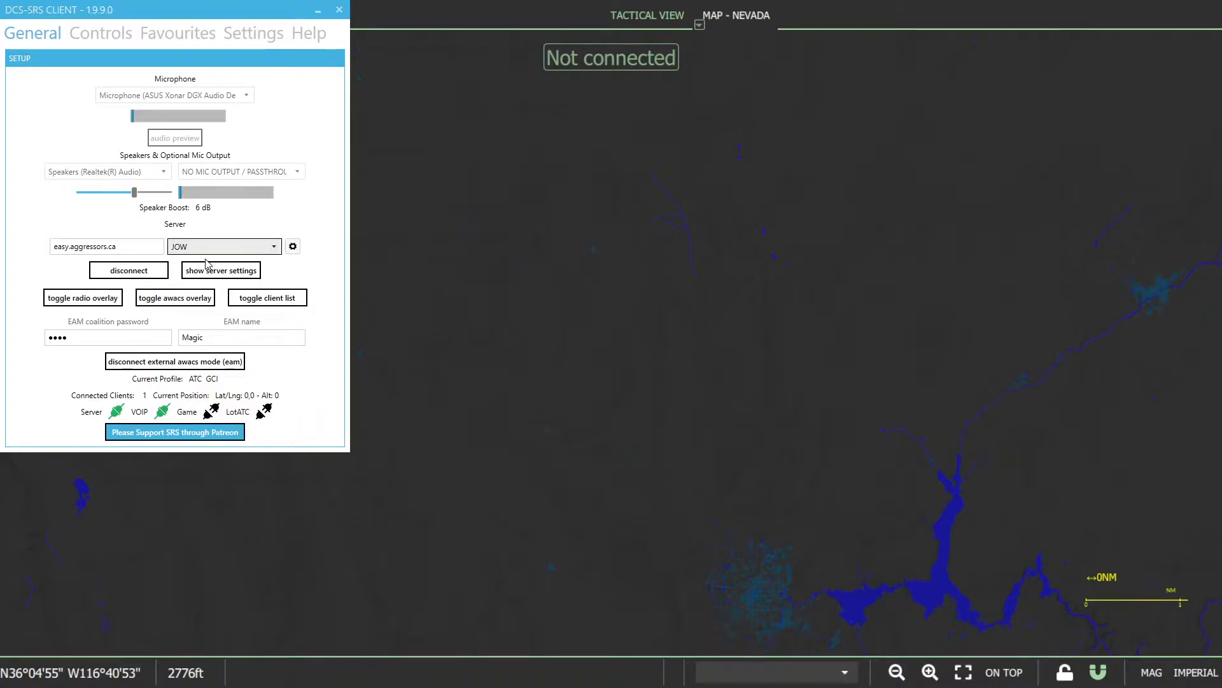
click(205, 259)
drag(129, 248, 49, 247)
click(132, 247)
click(240, 250)
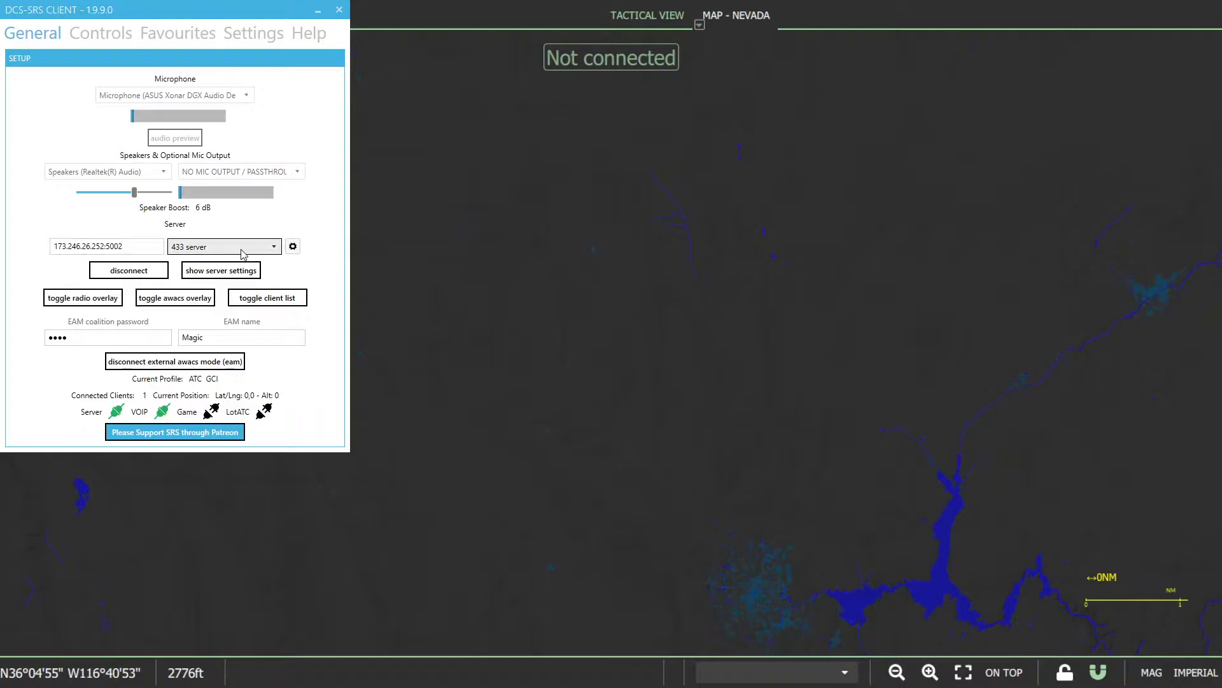
click(239, 290)
click(124, 245)
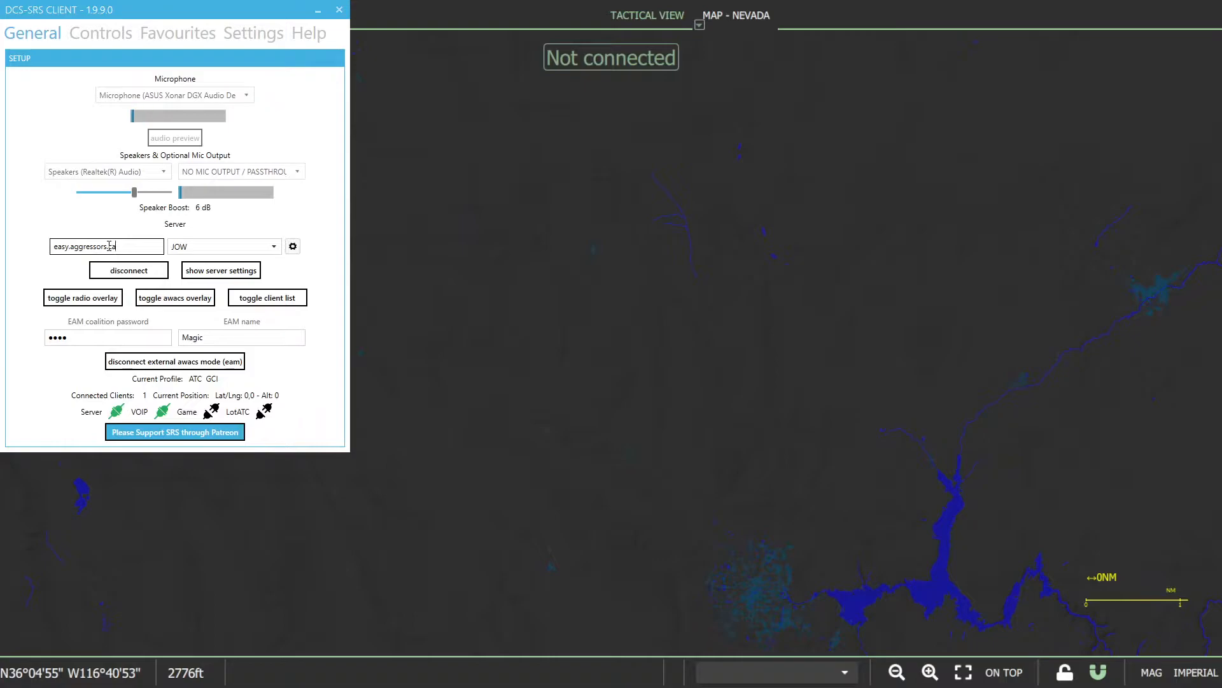
- Disconnect from the JOW server and check the EAM coalition password and EAM name fields
click(134, 272)
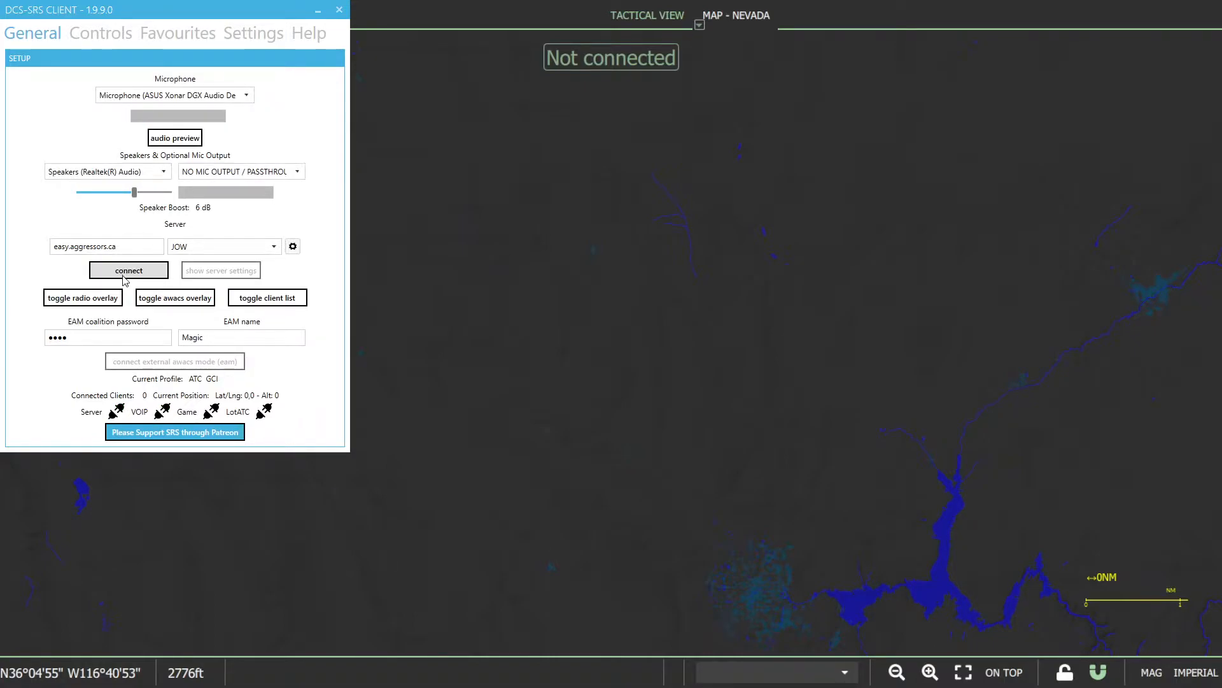
drag(88, 337, 30, 340)
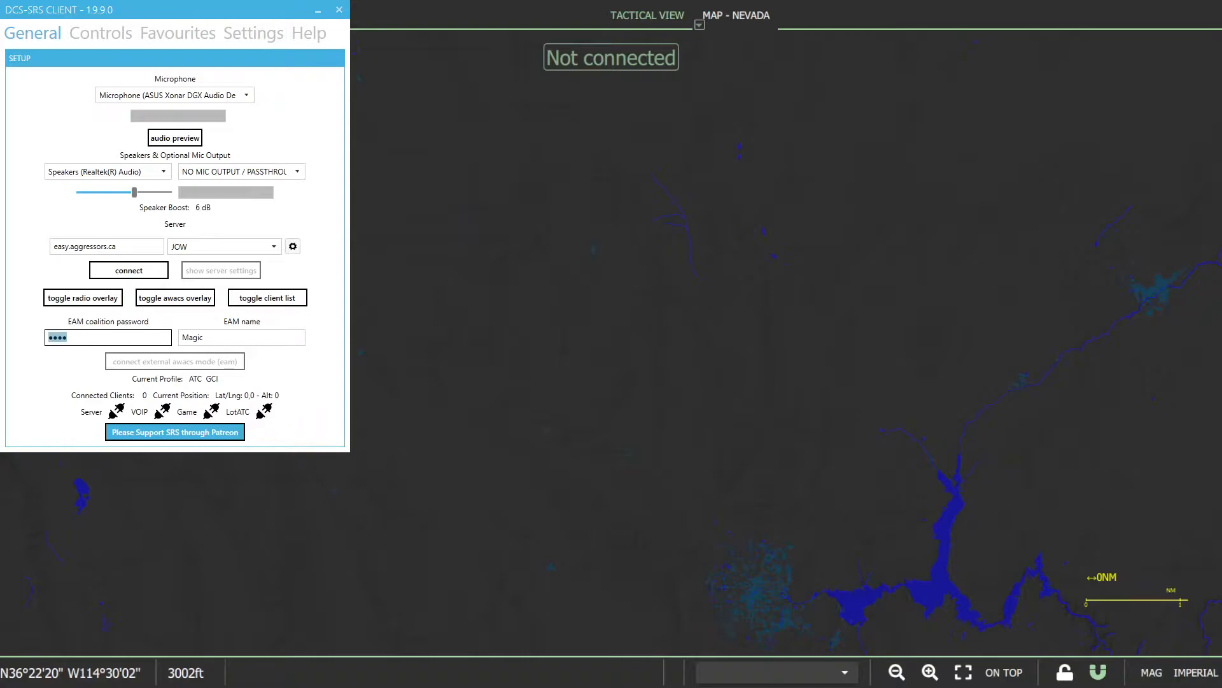
click(204, 344)
drag(230, 336, 179, 337)
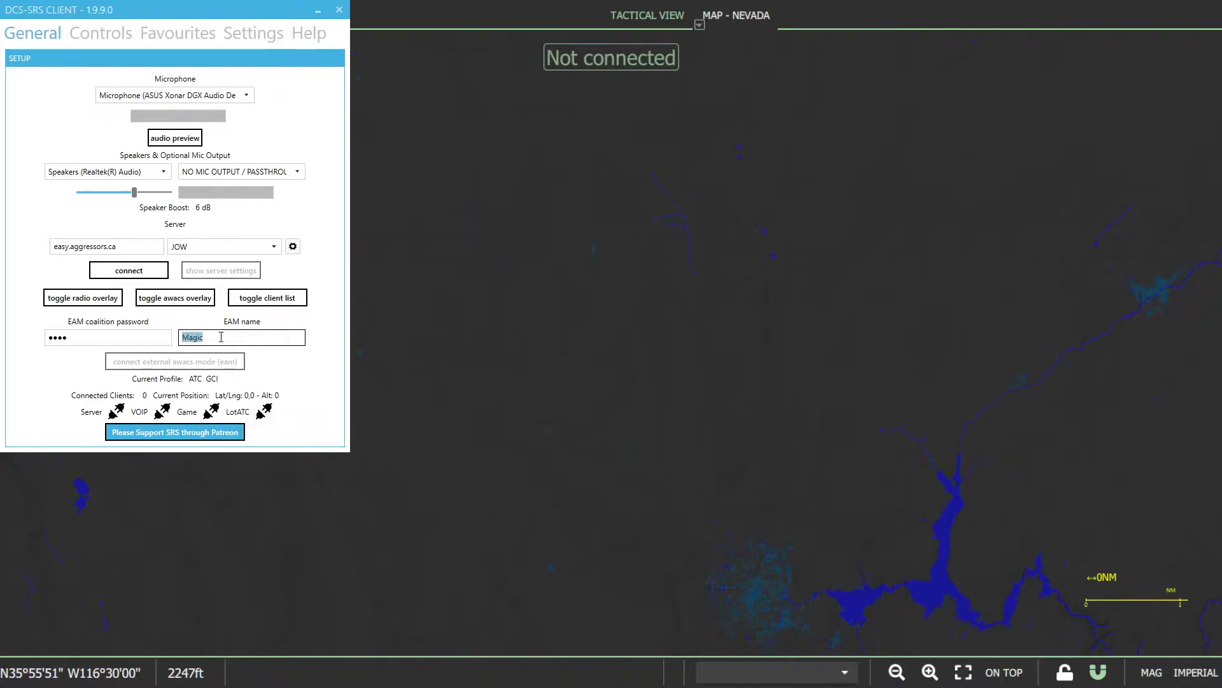
click(221, 337)
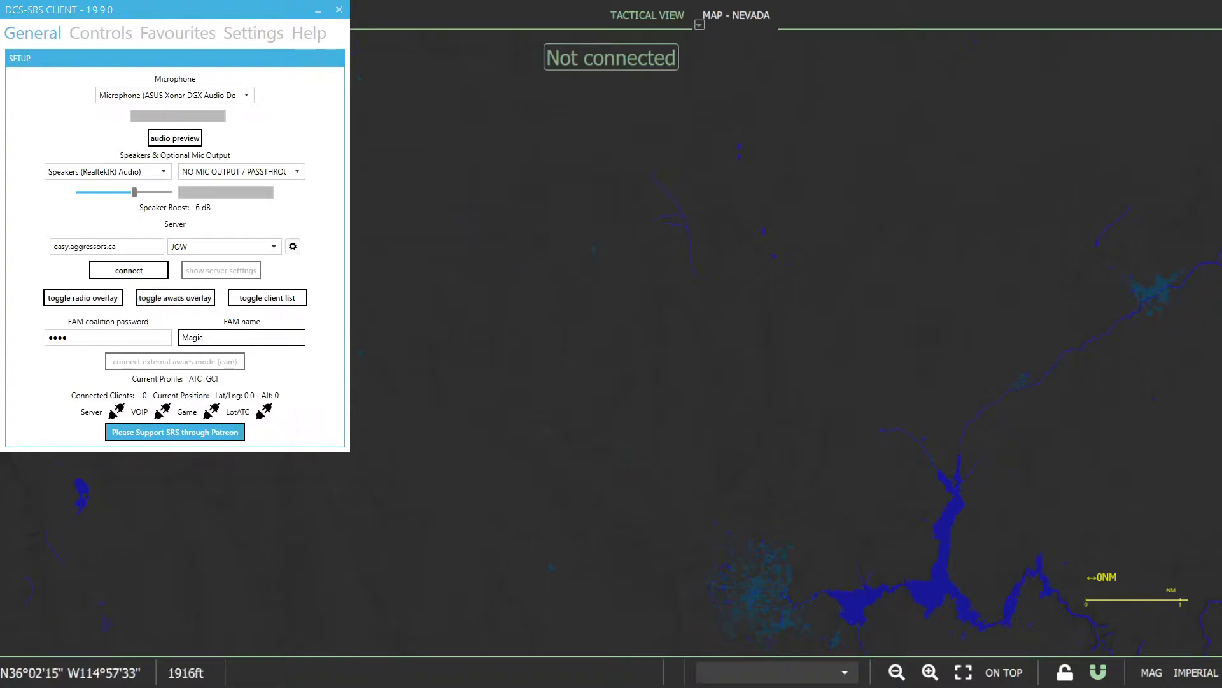
- Show the AWACS overlay and connect to the JOW server in external AWACS mode
click(175, 298)
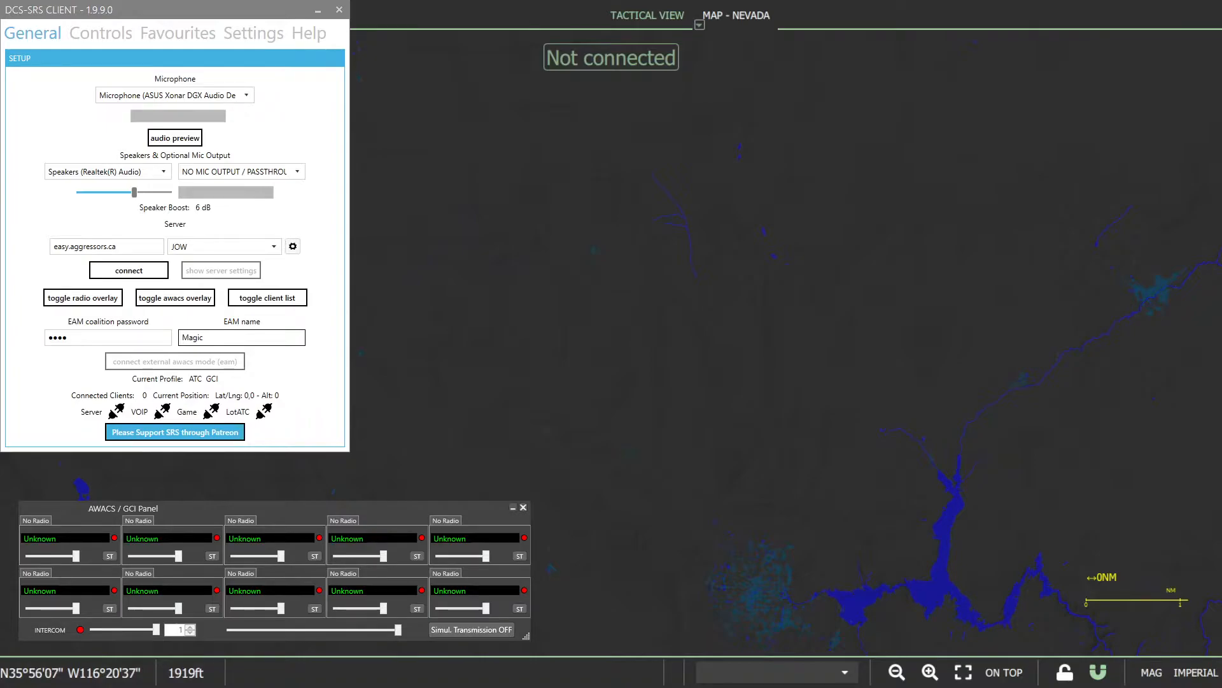
click(129, 270)
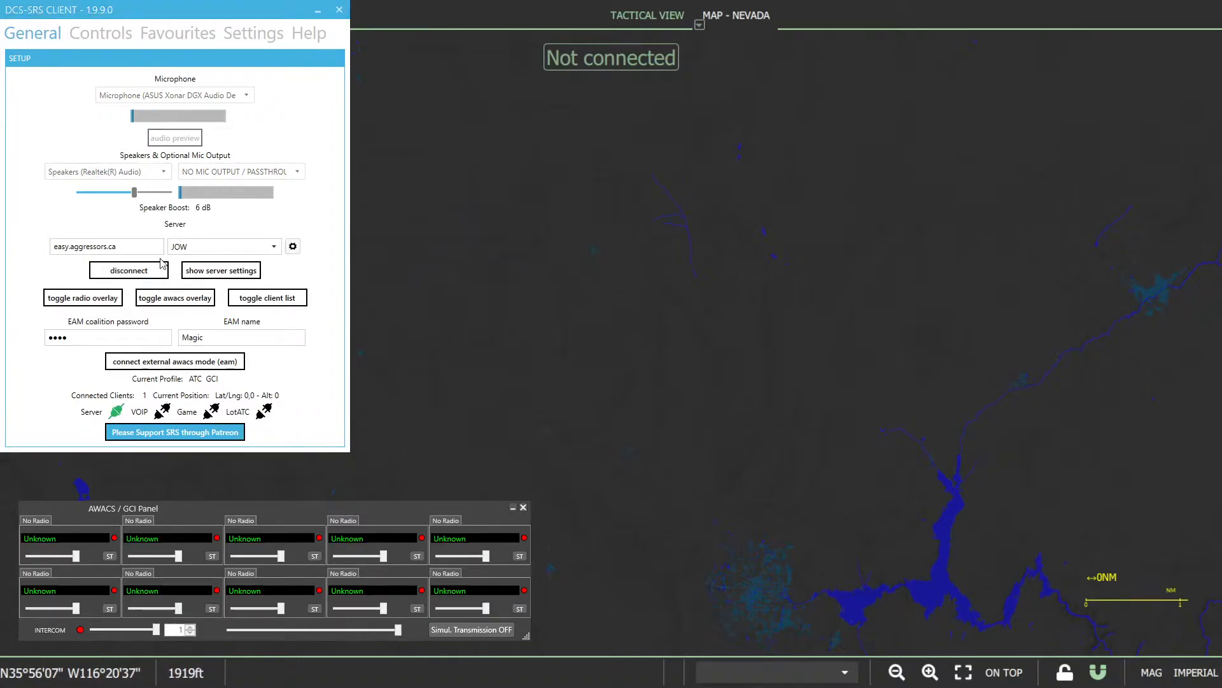
click(196, 363)
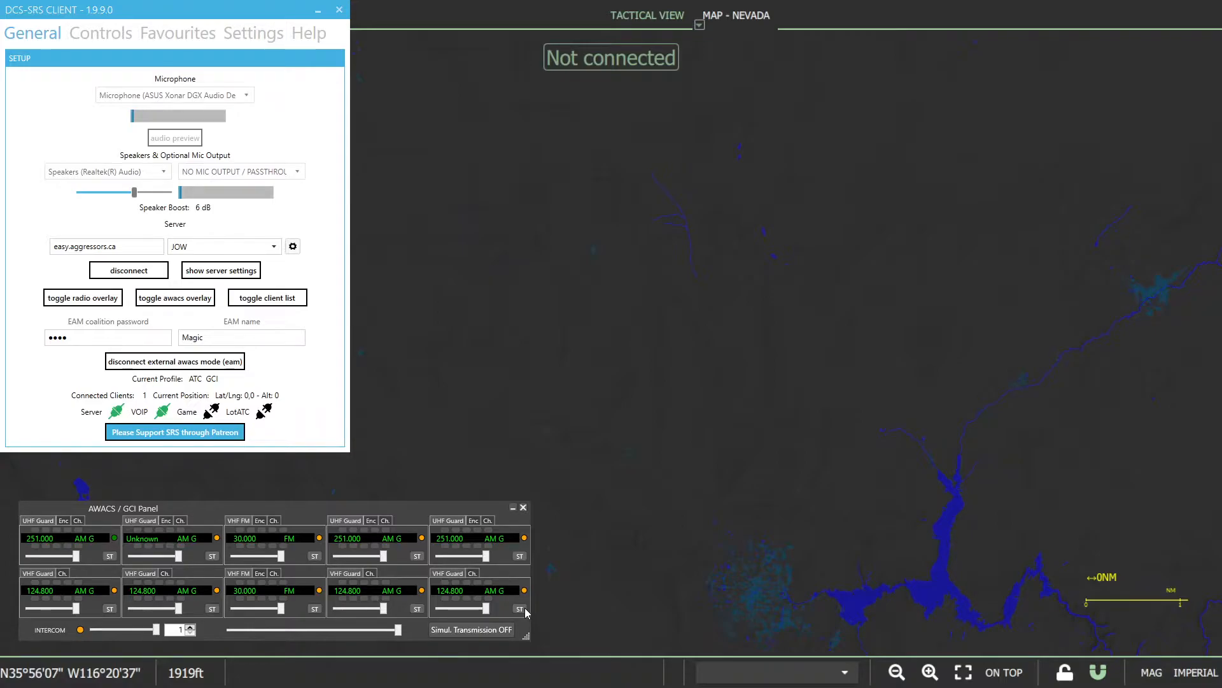
- Review the client's radio key bindings, then its global settings and the ATC GCI profile's cockpit integration settings
click(105, 38)
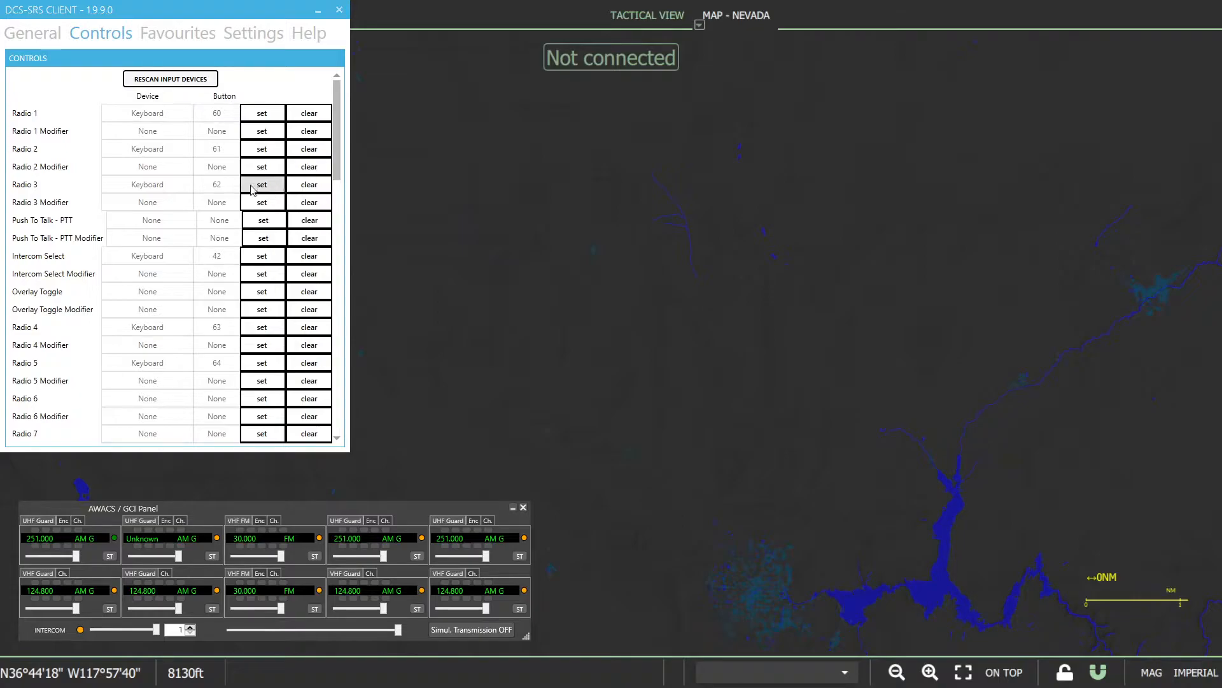
click(256, 118)
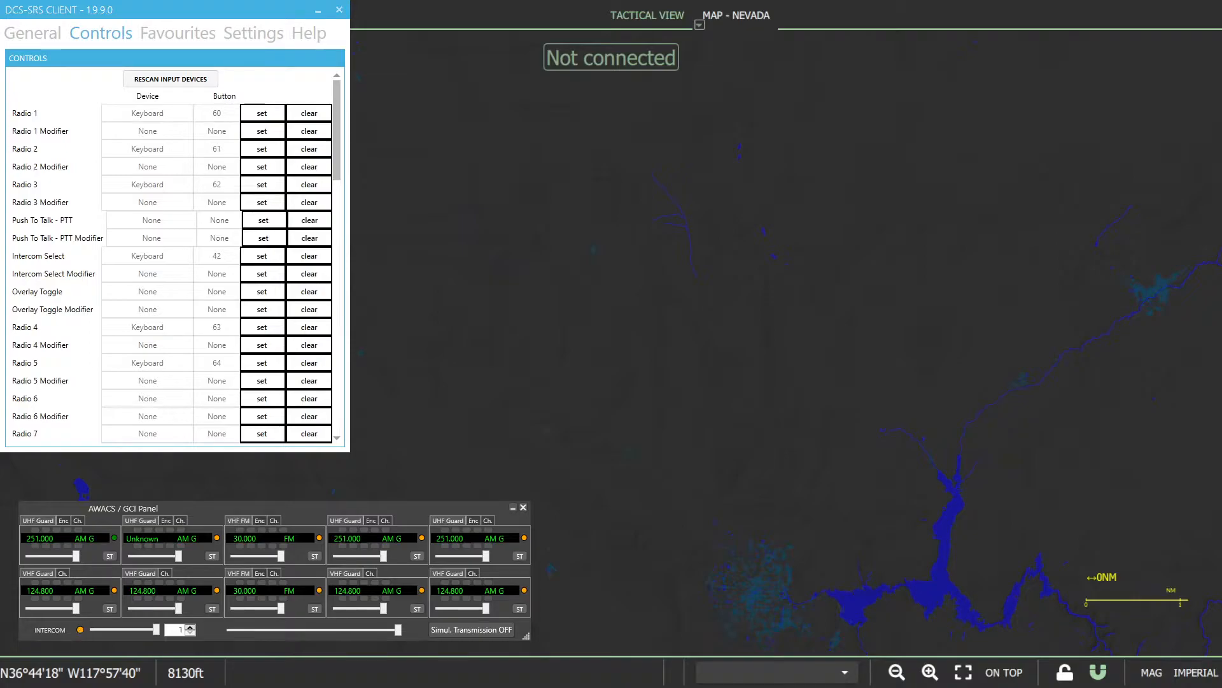
click(253, 35)
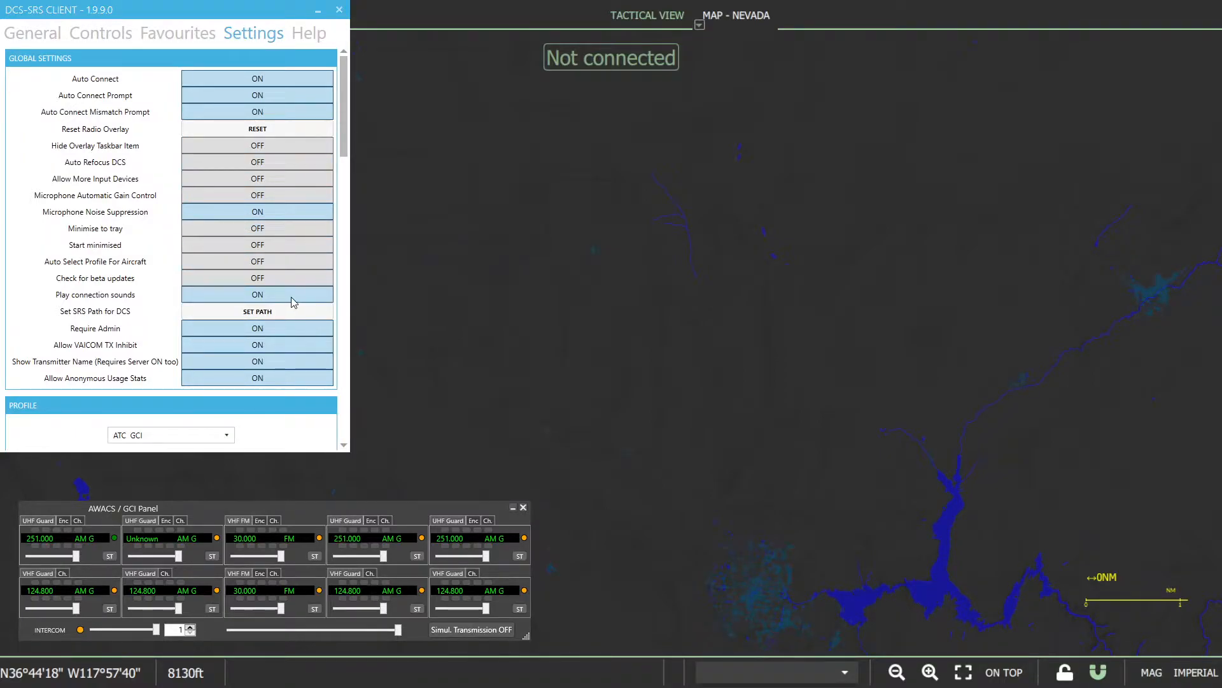
scroll(292, 296, down, 6)
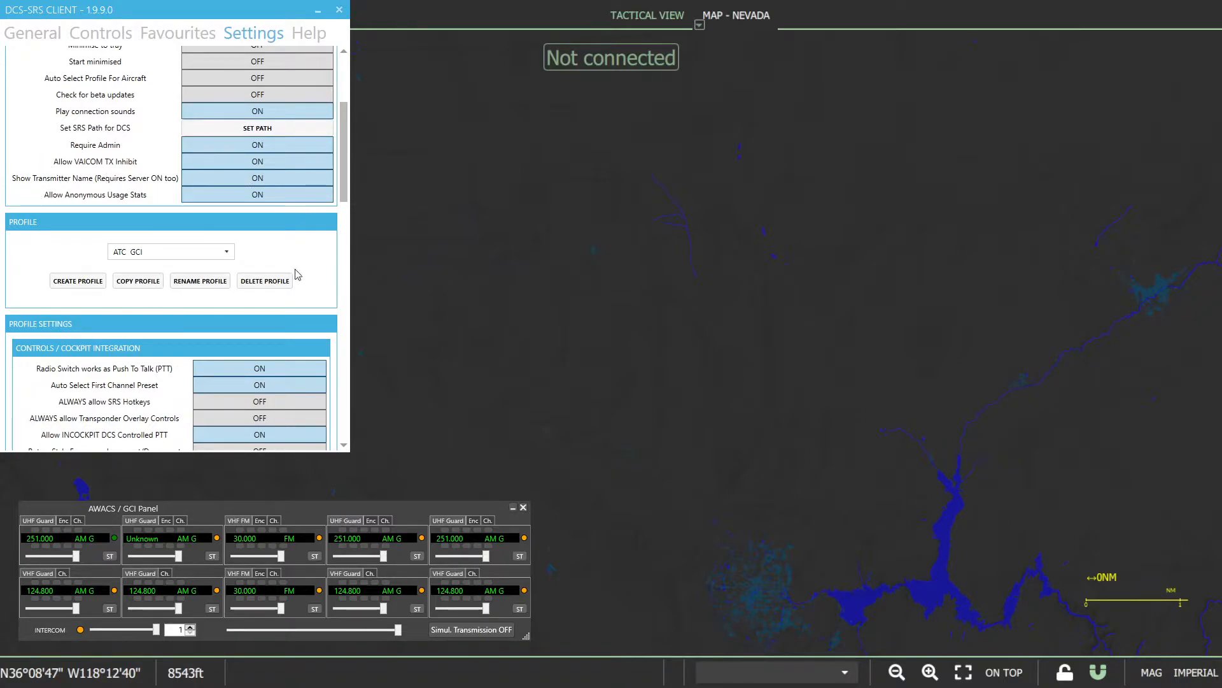
scroll(319, 297, down, 3)
scroll(319, 297, down, 1)
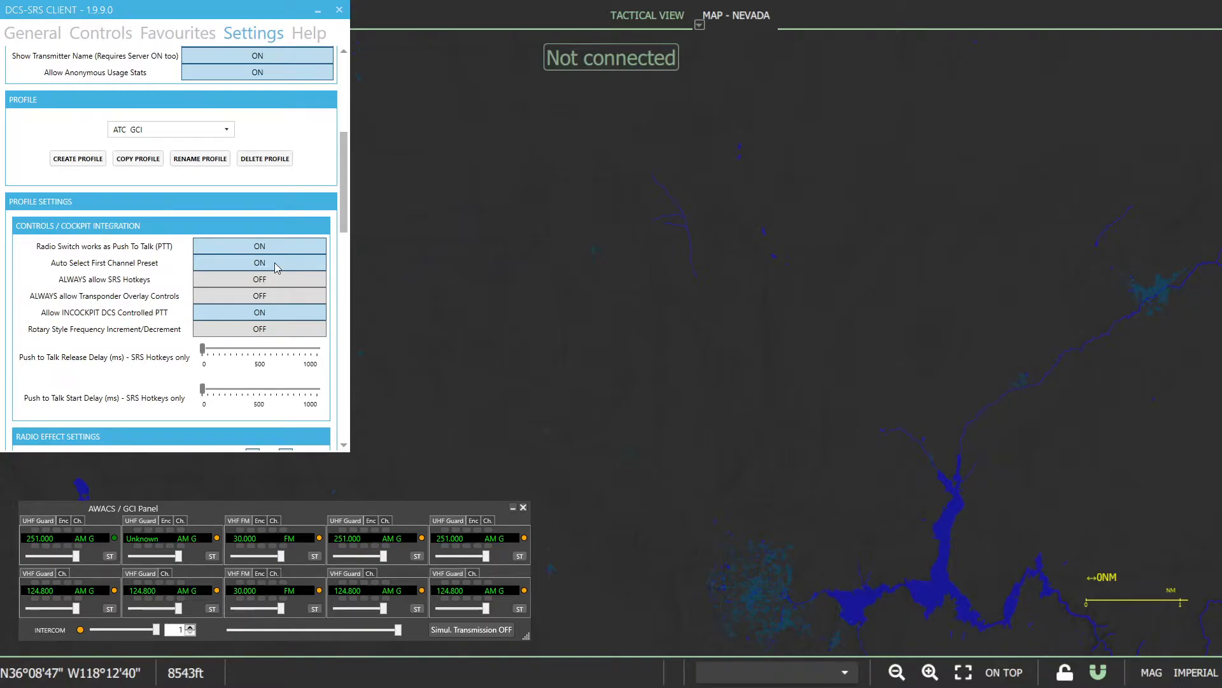
scroll(274, 264, up, 5)
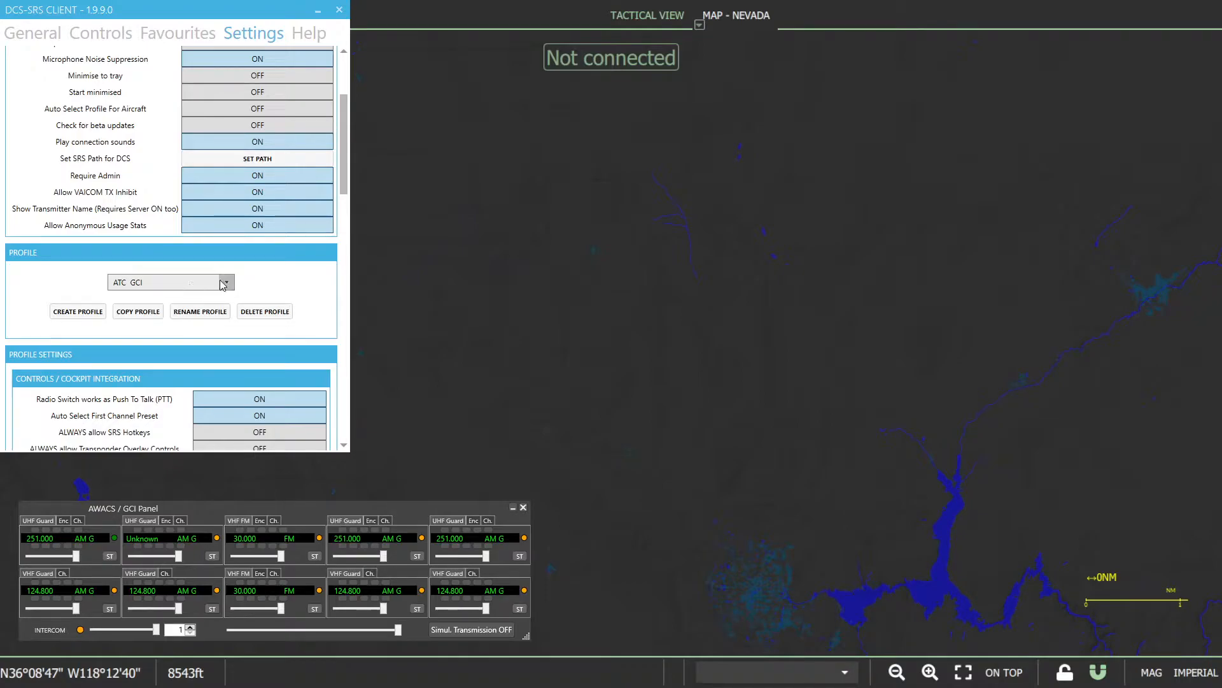
scroll(267, 289, down, 1)
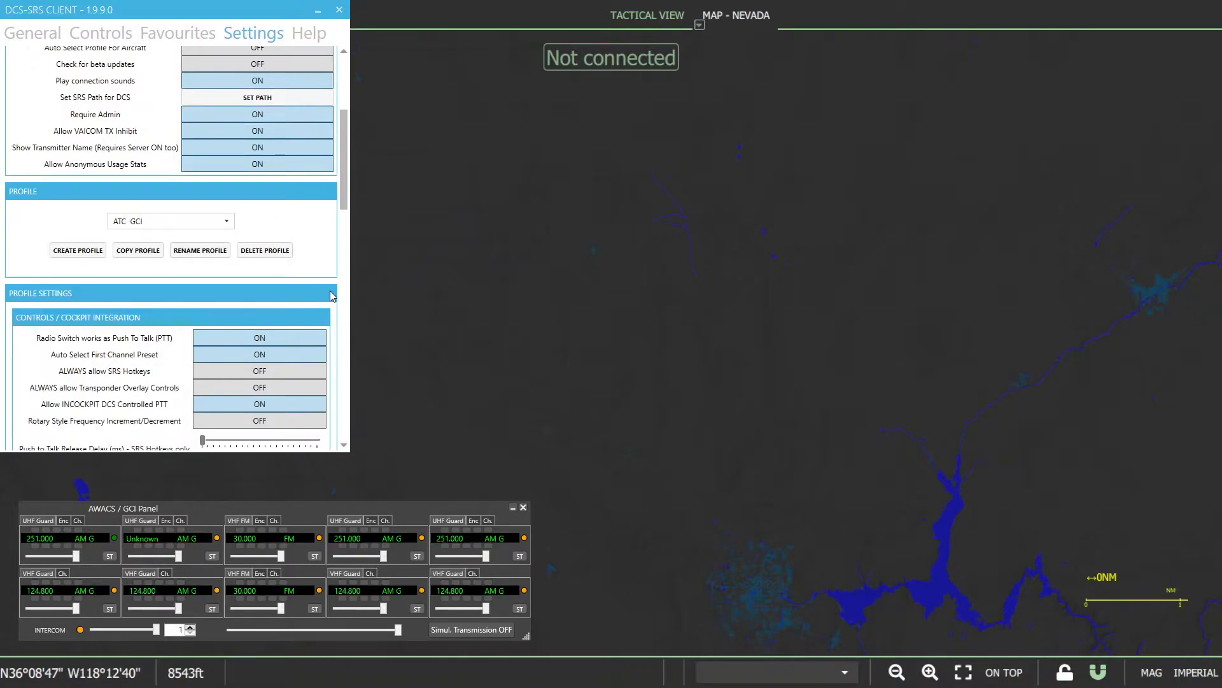
scroll(312, 296, up, 6)
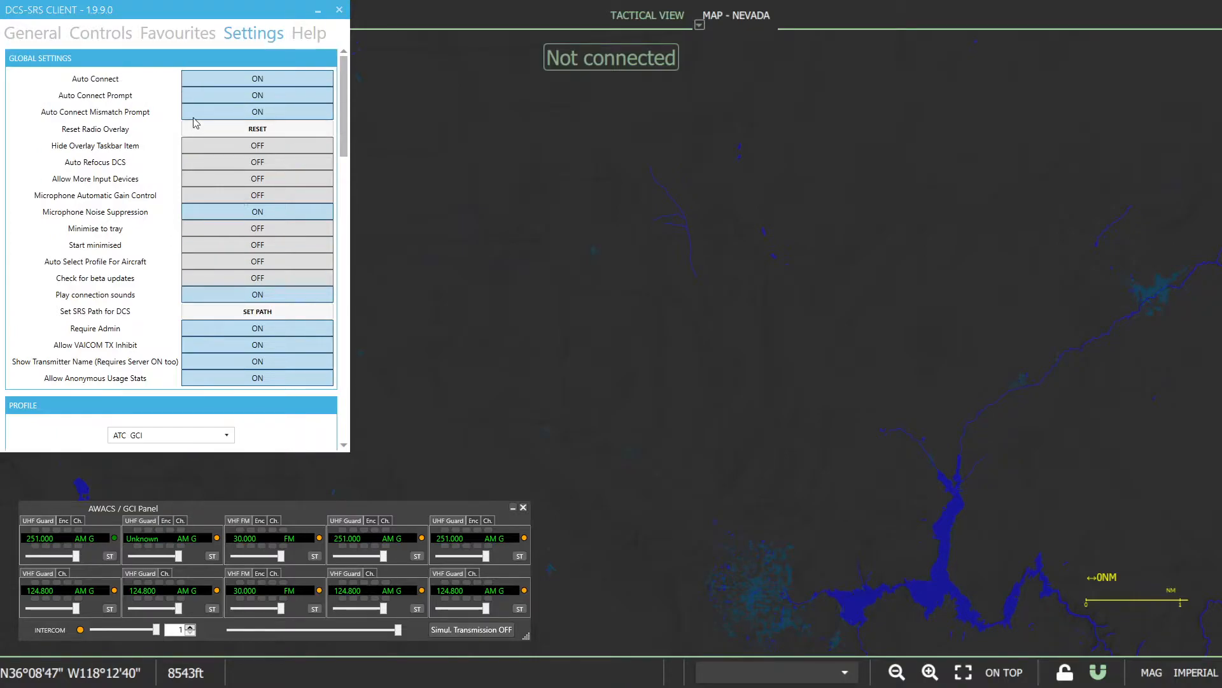
- Return to the general setup, tune the AWACS panel's first radio to 137.000 and set its volume to maximum
click(32, 37)
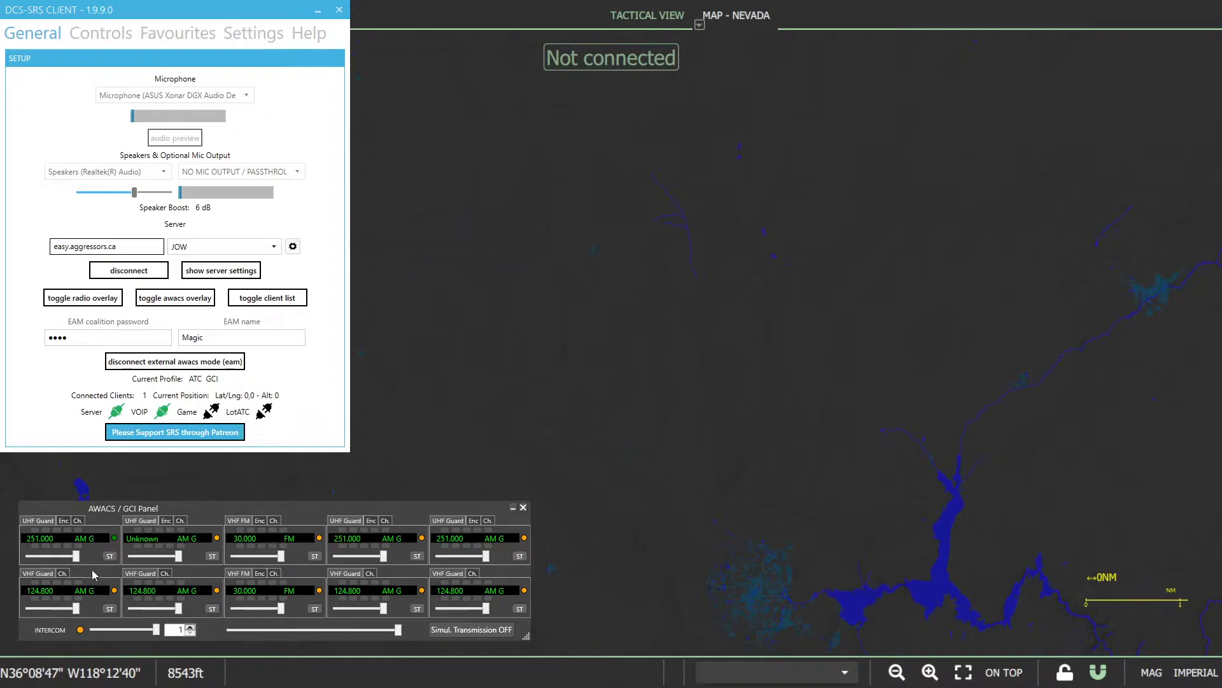
drag(27, 537, 38, 537)
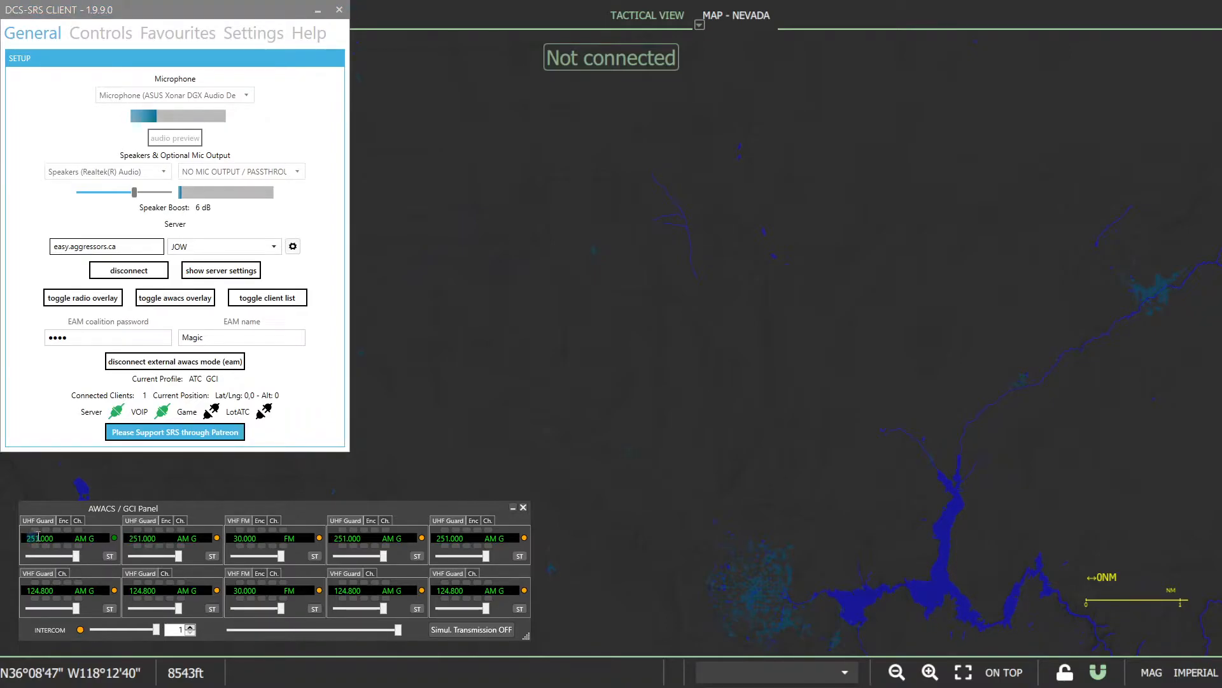
text(137)
drag(59, 556, 83, 556)
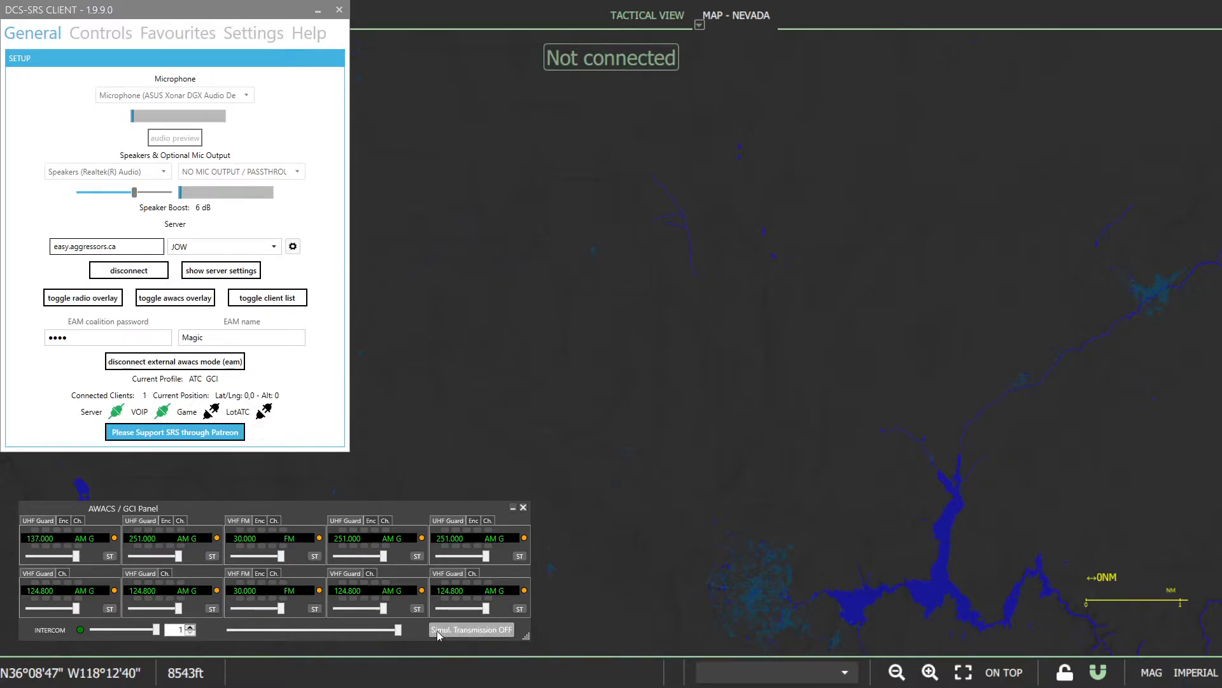
- Turn on simultaneous transmission, toggle it for the first three radios in the upper row, and switch the mode off again
click(491, 628)
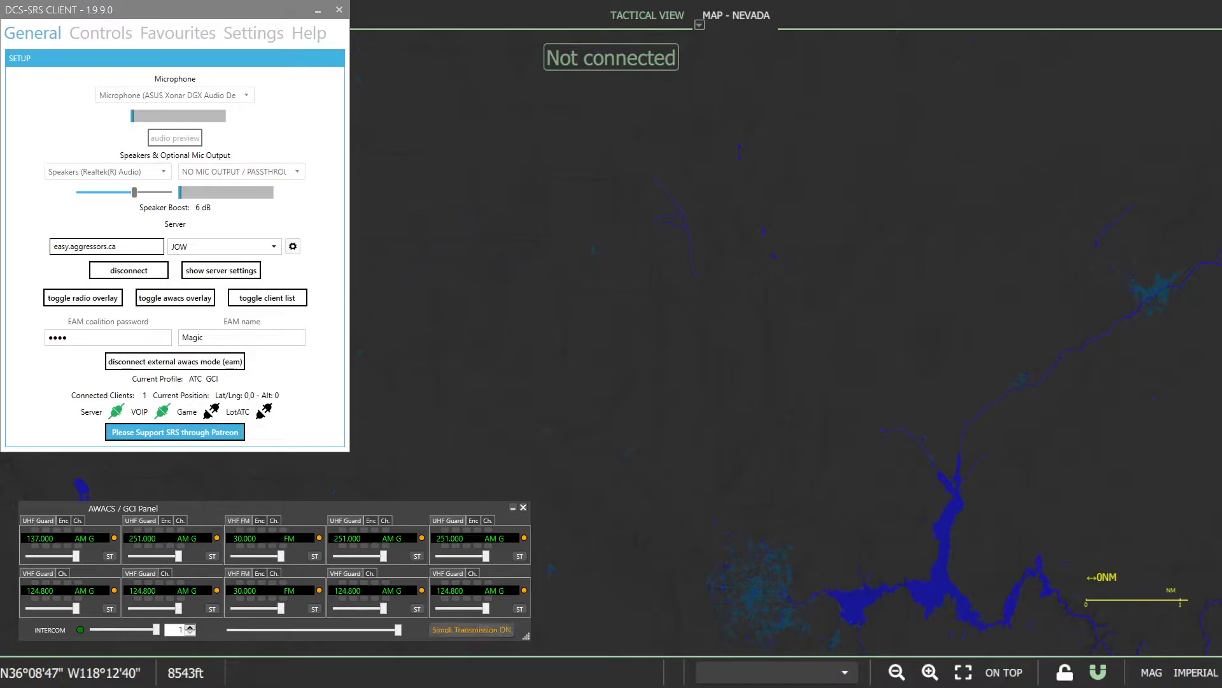
click(110, 556)
click(212, 556)
click(314, 556)
click(460, 628)
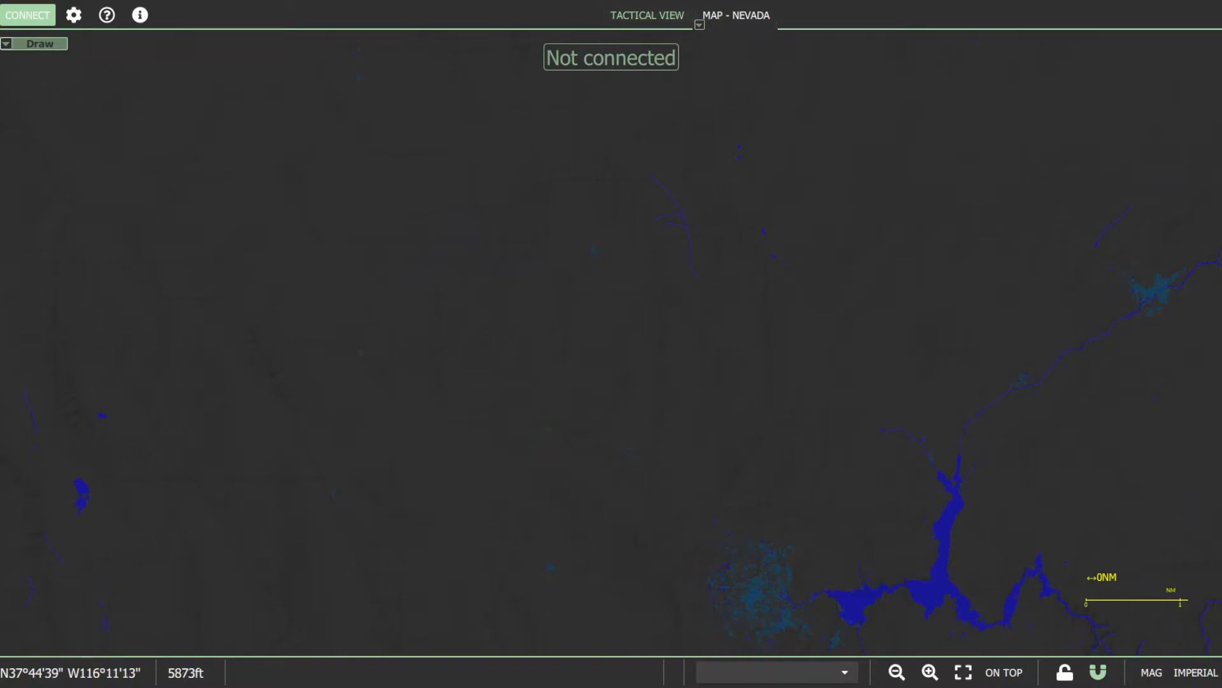
- In LotAtc, choose the Easy - 441 server profile, check its pseudo and password fields, and connect to it
click(36, 16)
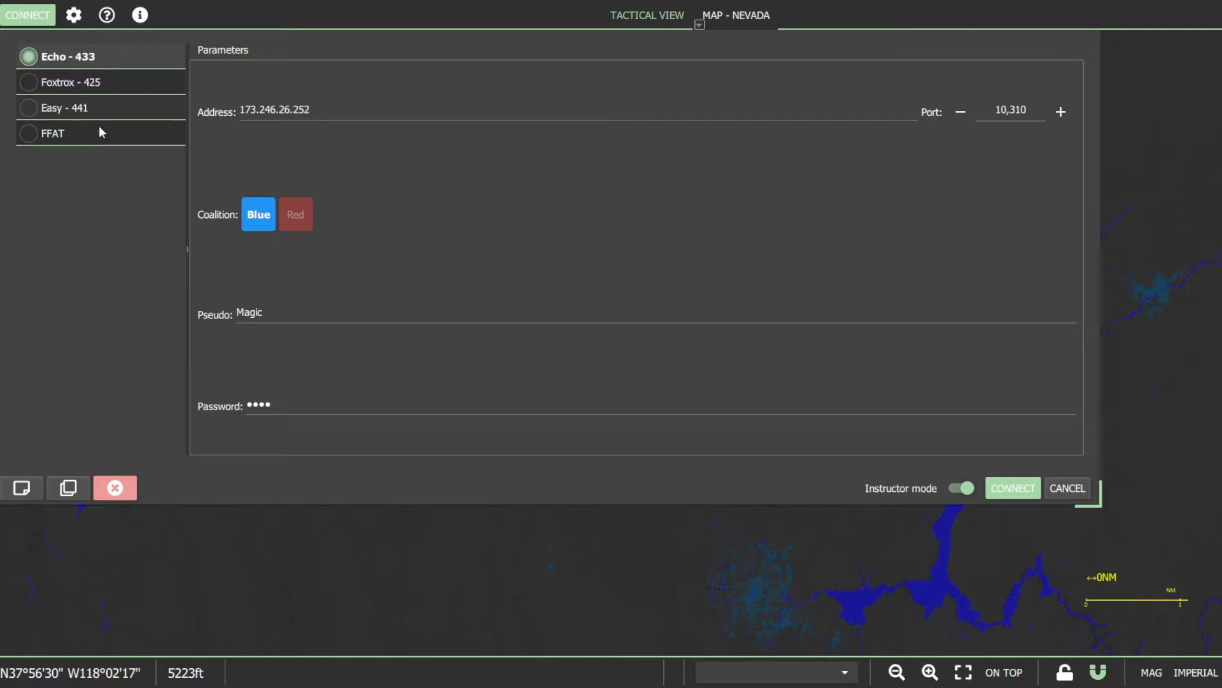
click(28, 107)
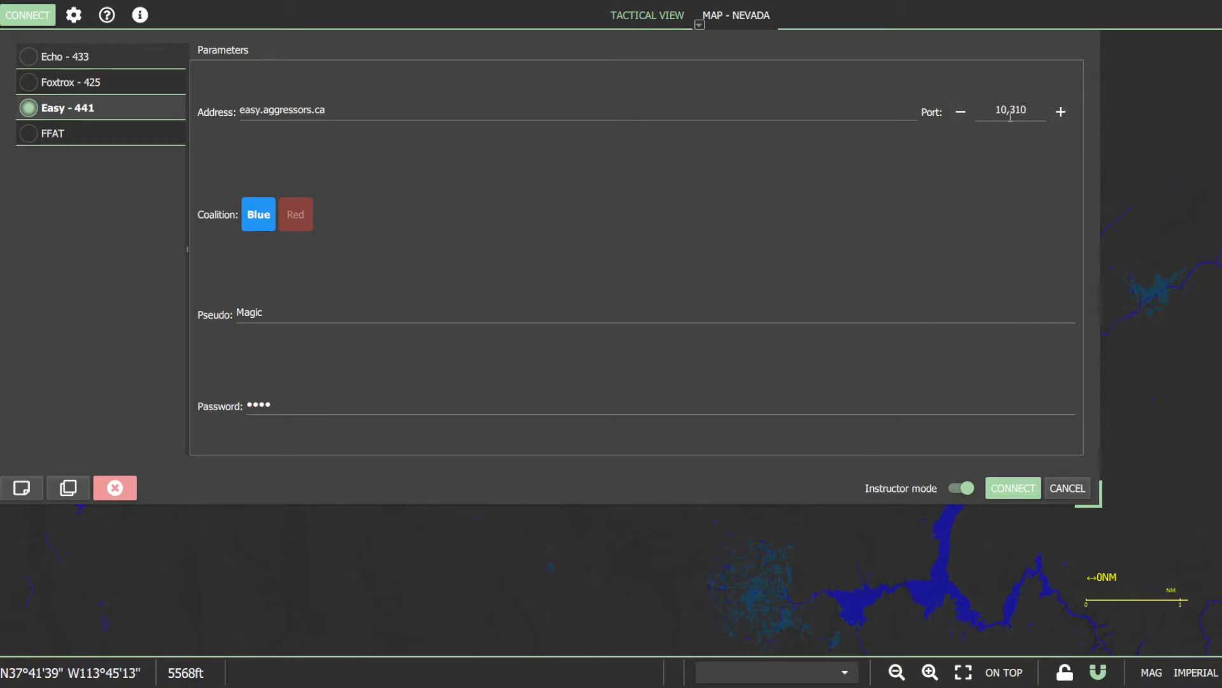
double_click(279, 311)
click(275, 401)
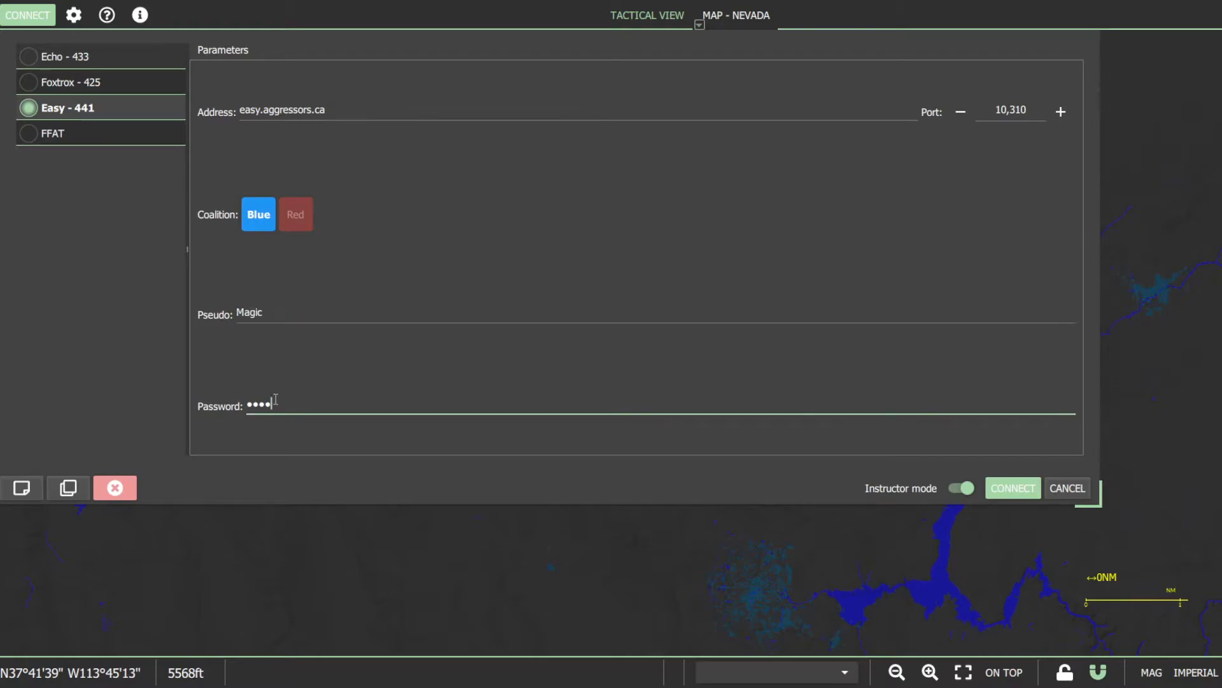
double_click(277, 402)
click(309, 409)
double_click(267, 404)
click(325, 405)
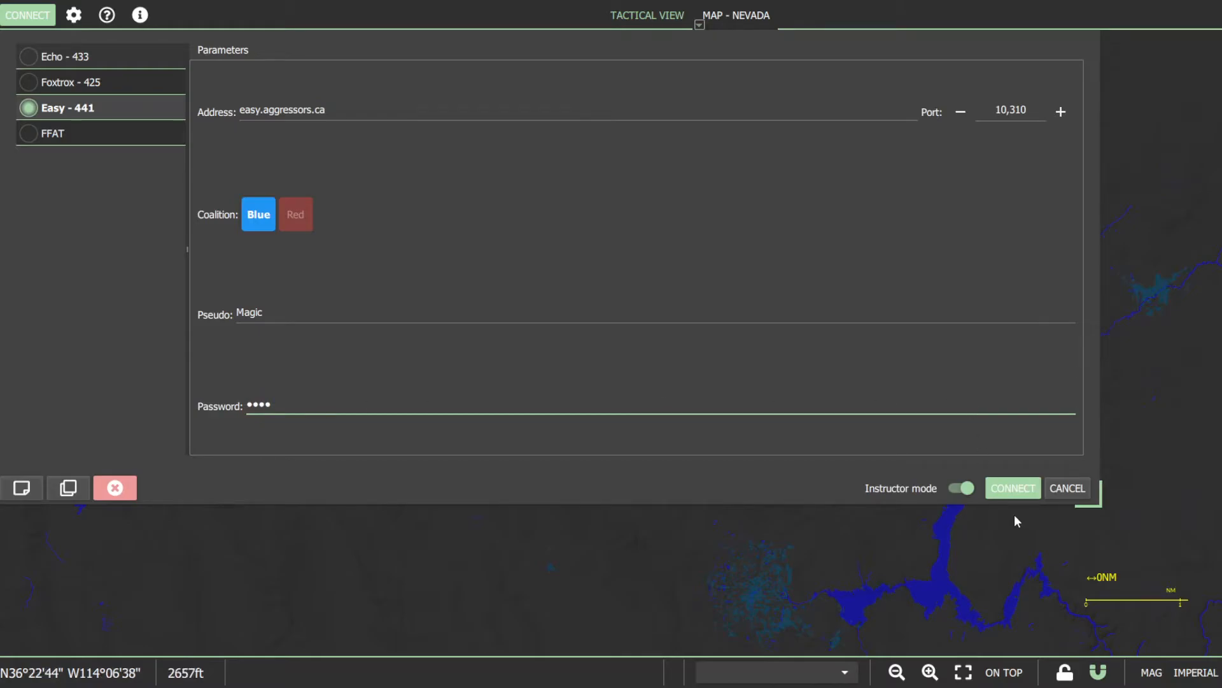
click(1013, 488)
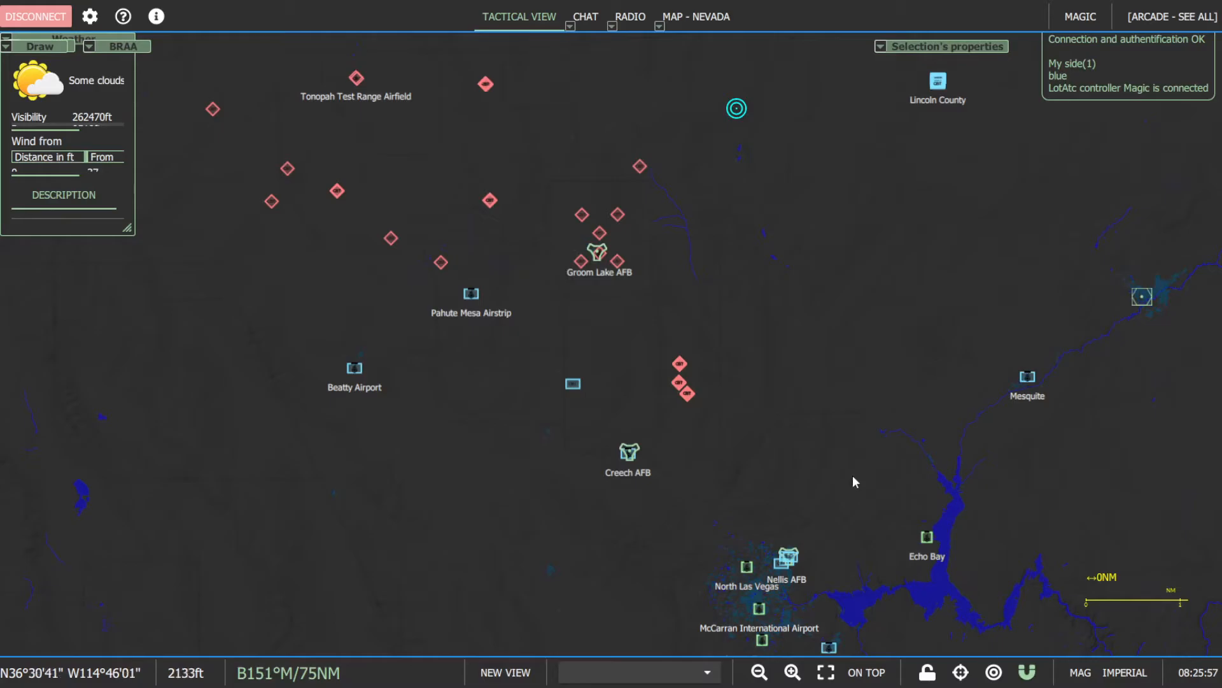
- Move the Weather panel clear of the Draw and BRAA panels and collapse it
drag(864, 481, 732, 227)
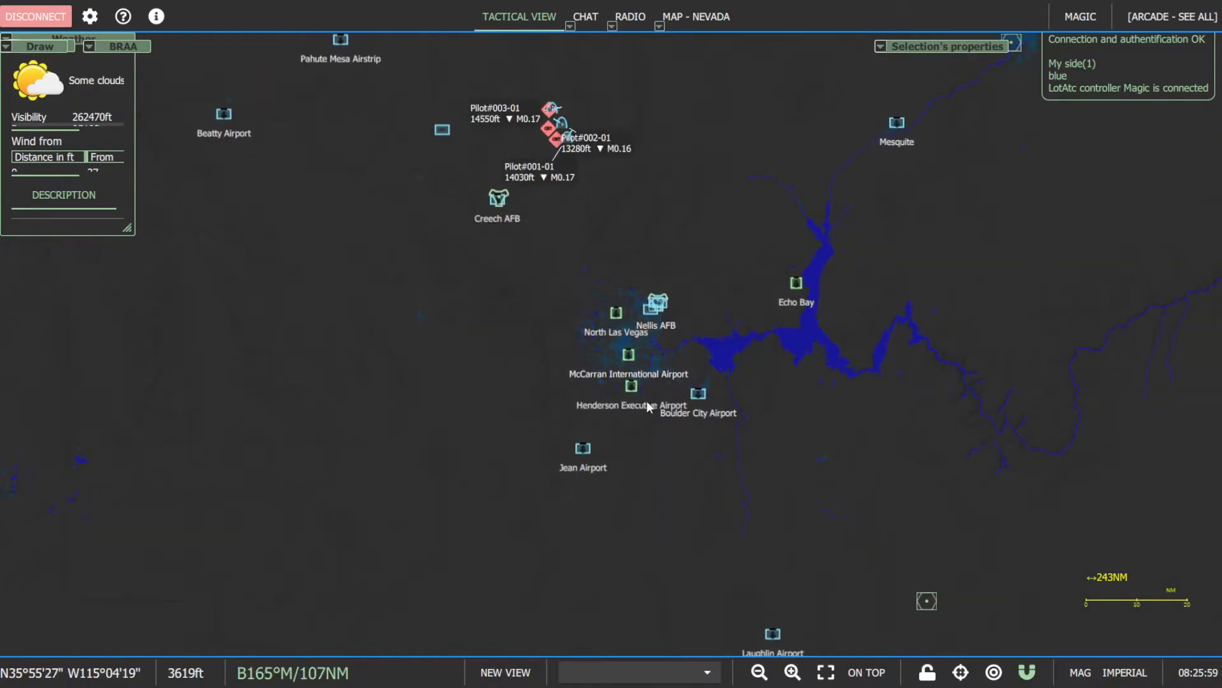
drag(85, 39, 175, 105)
double_click(175, 104)
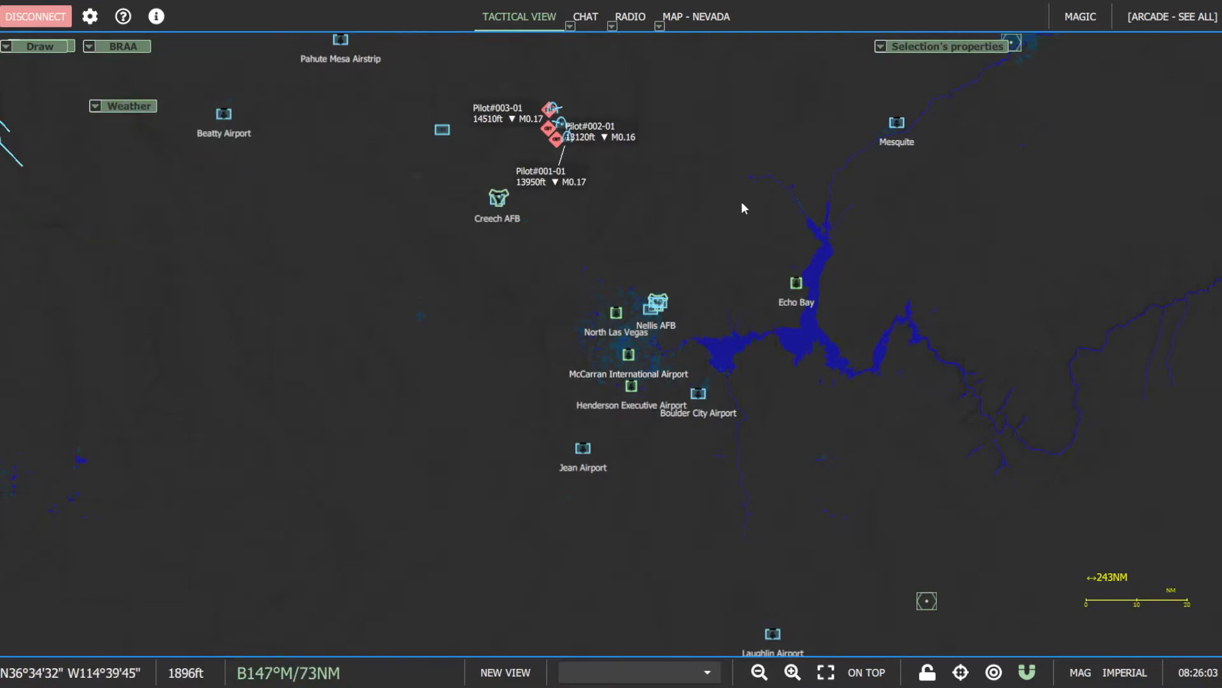
- Open the options, review the general interface and performance settings, and select Low for graphical effects
drag(771, 206, 814, 333)
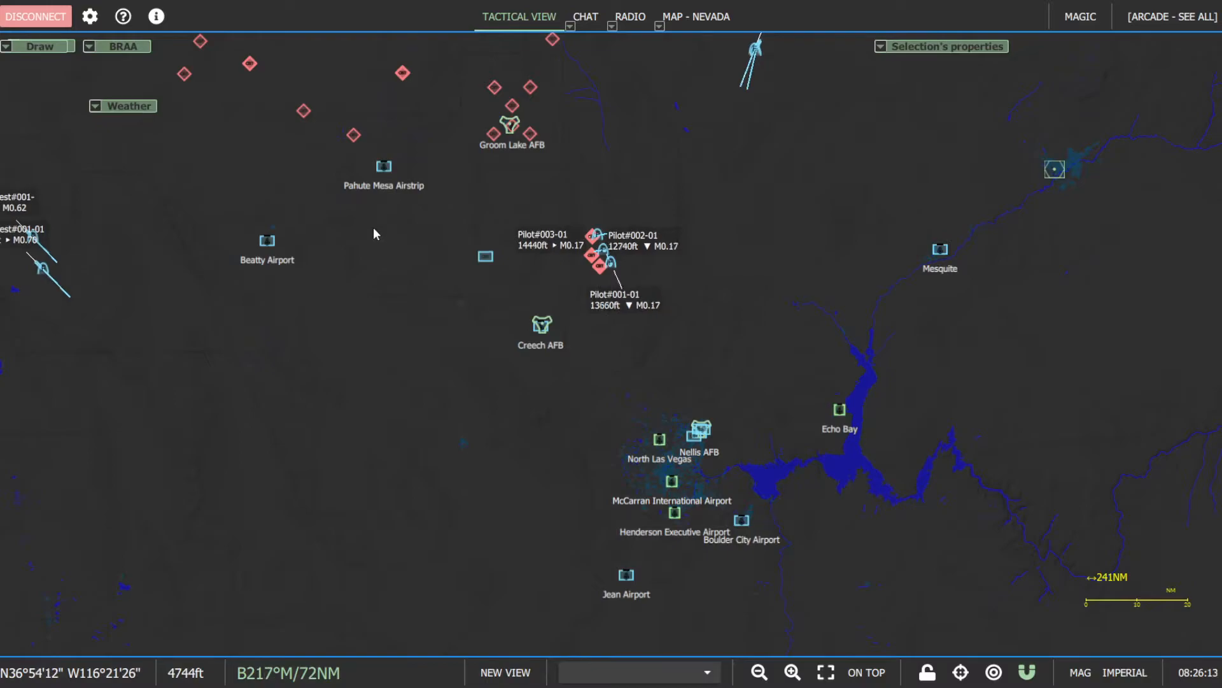
click(91, 17)
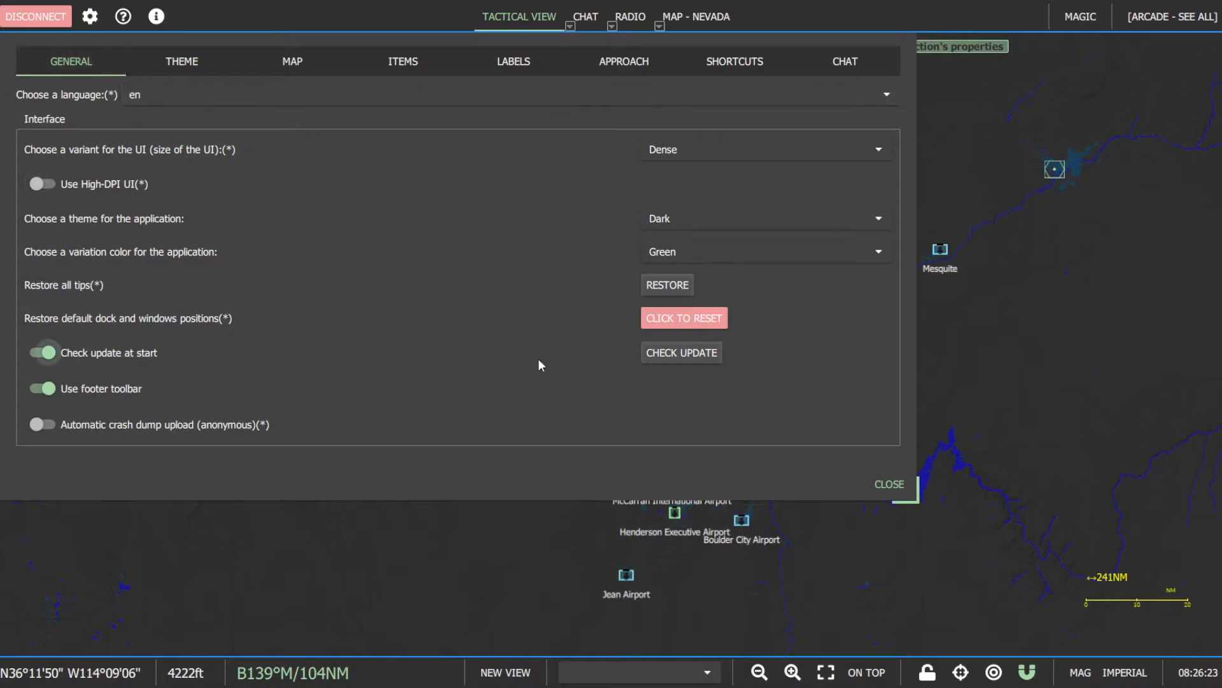
scroll(517, 350, down, 3)
scroll(518, 351, down, 2)
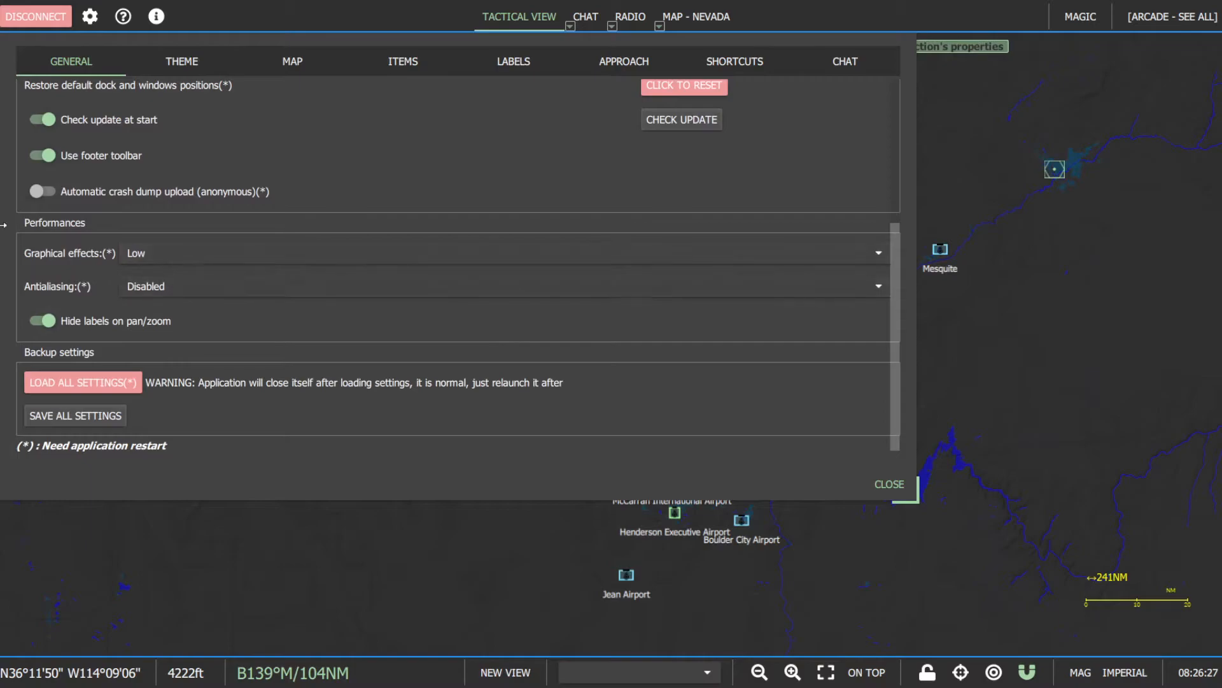
click(197, 251)
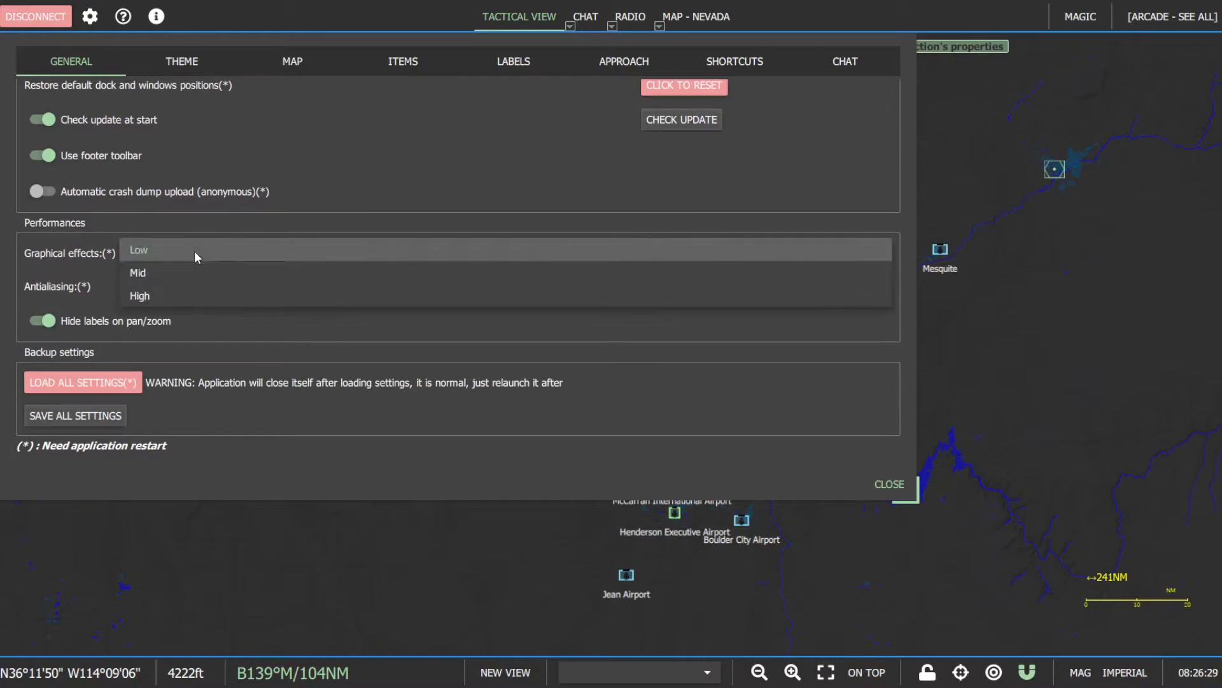
click(197, 249)
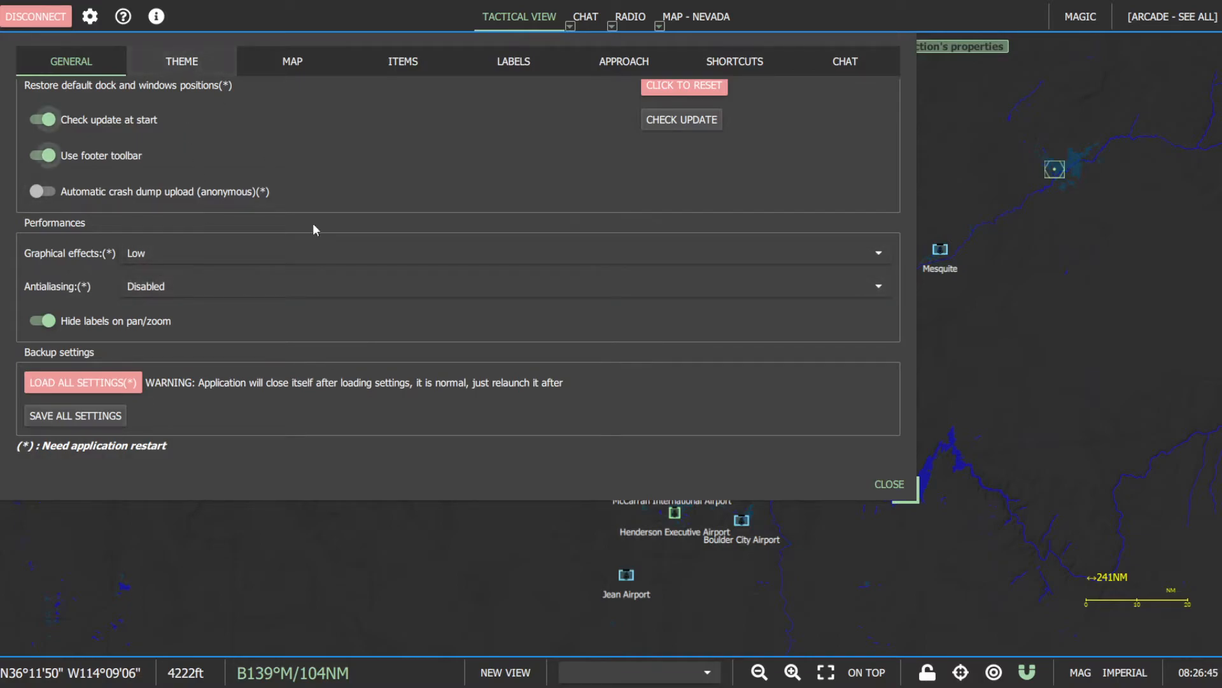
- Review the theme options and the map options for colors, measure line, cursor label and BRAA, and close the options
click(196, 61)
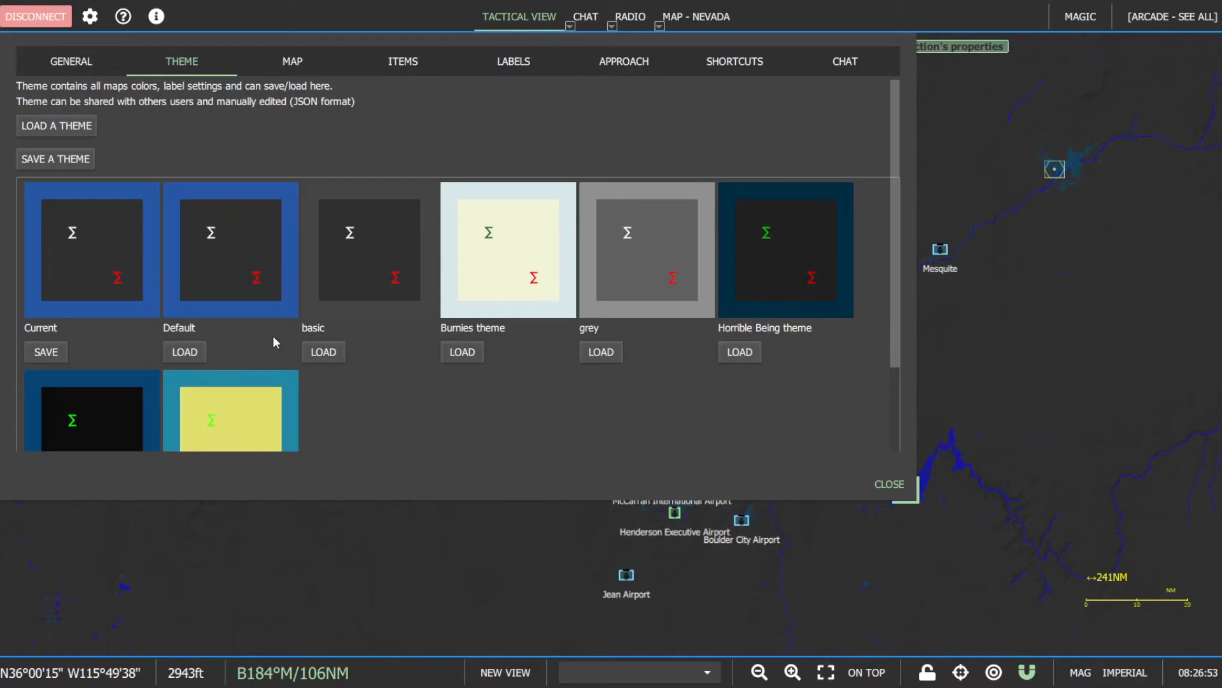
click(301, 58)
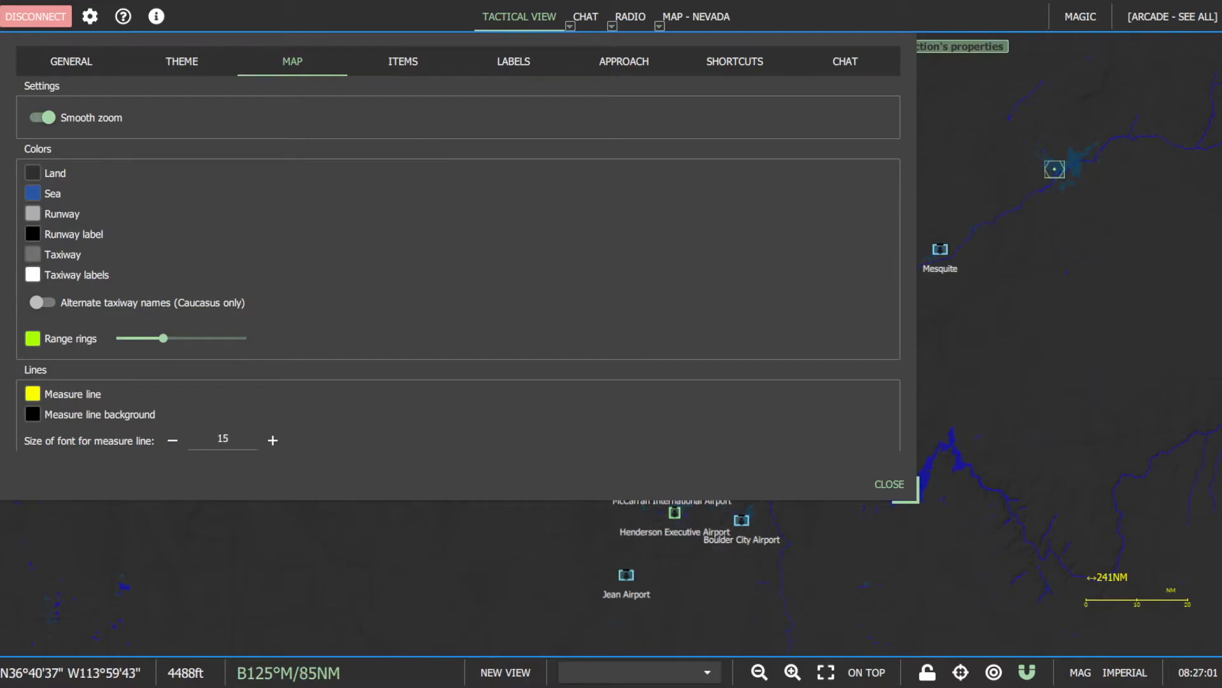
scroll(459, 264, down, 5)
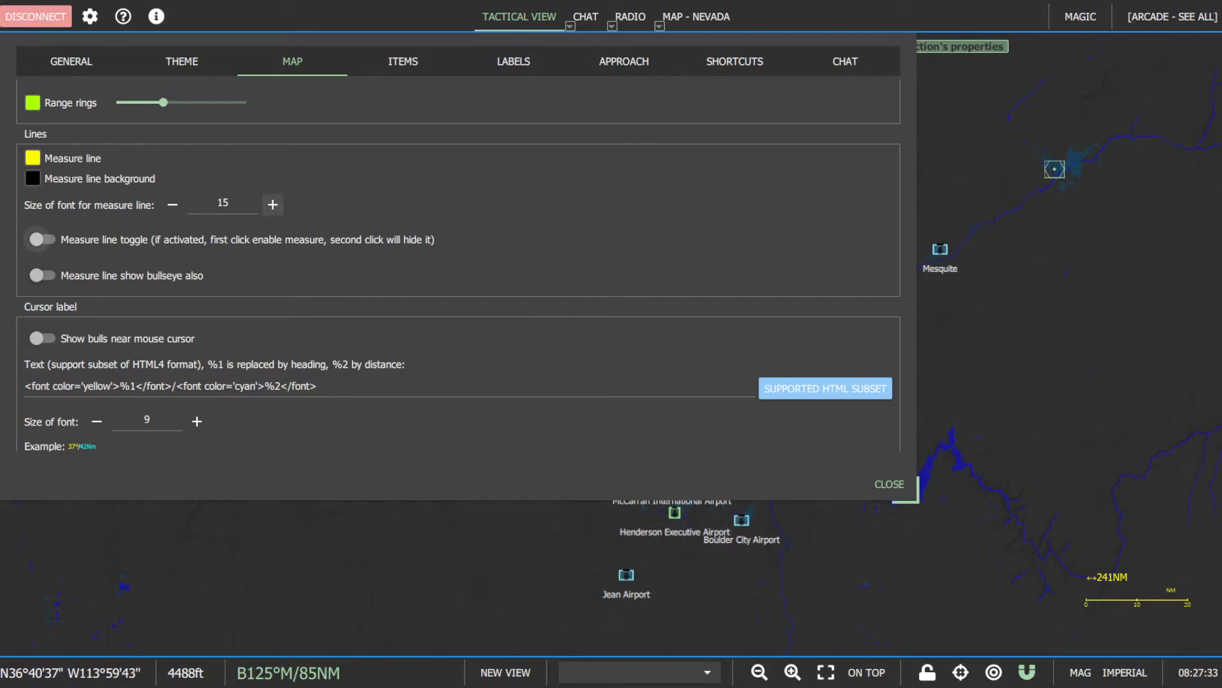
scroll(458, 255, down, 3)
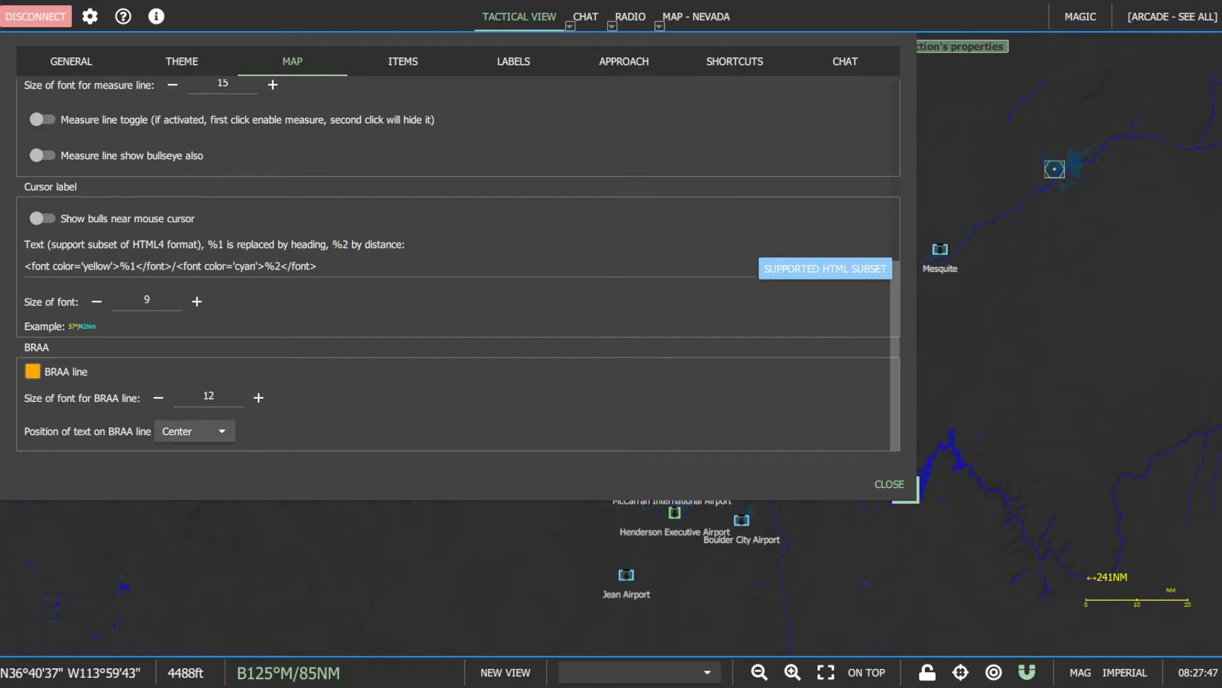
click(889, 484)
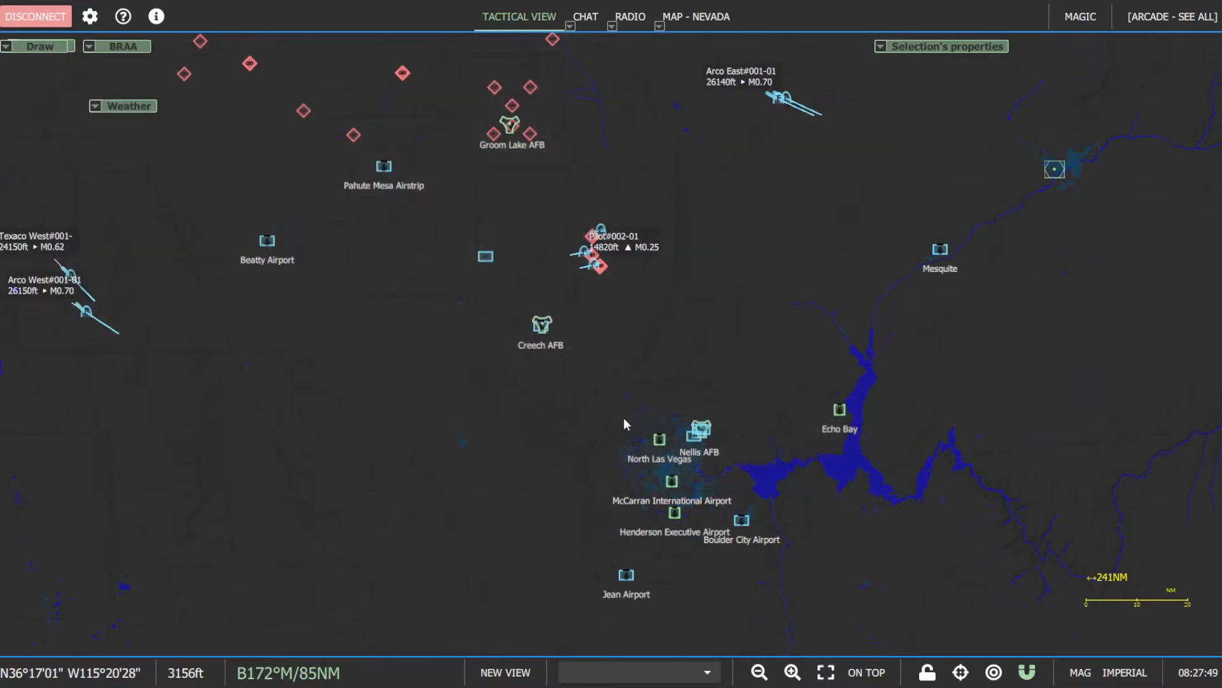
- Try out a measure line on the map, starting from the Pilot aircraft group northeast of Creech AFB
scroll(679, 287, up, 3)
drag(901, 263, 784, 503)
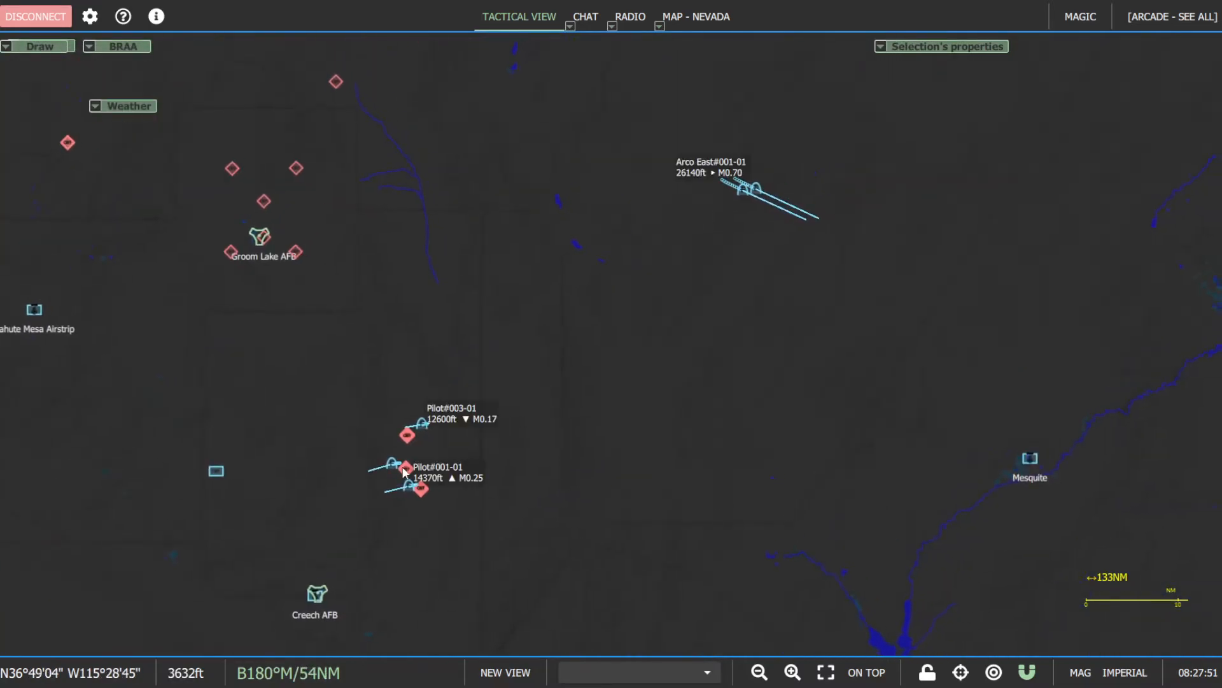
drag(421, 432, 530, 316)
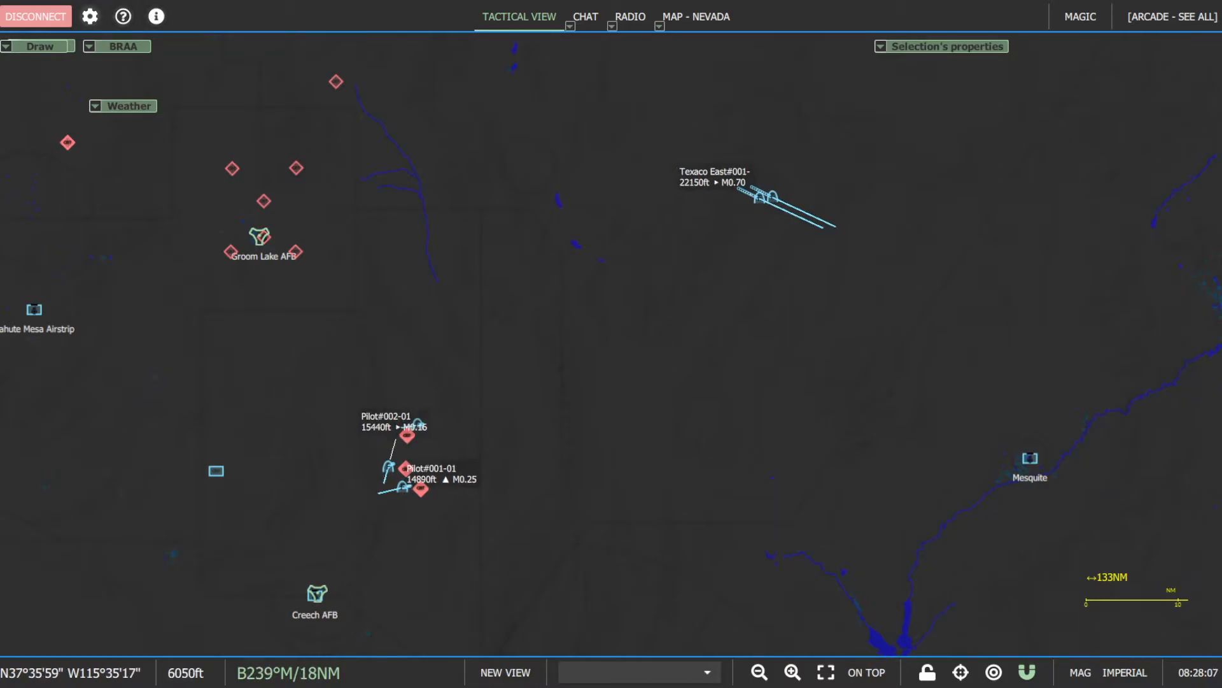
- Review the item options for classification colors, item size, line width and speed vector, and close the options
click(90, 17)
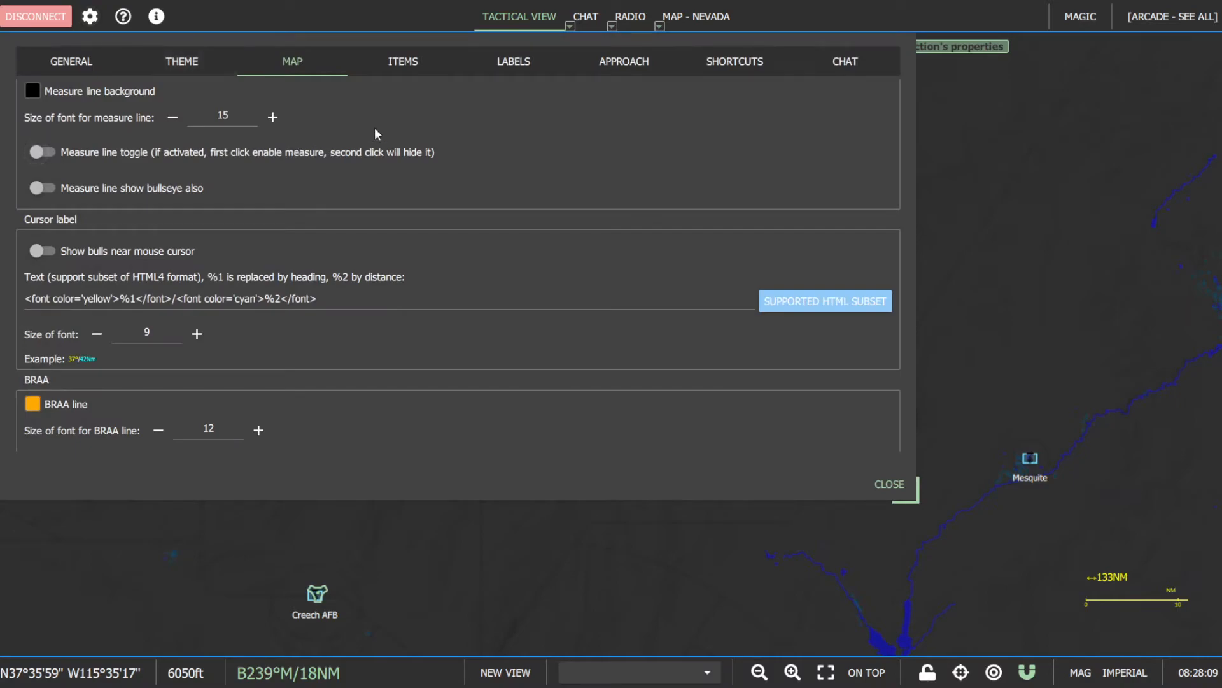
click(414, 62)
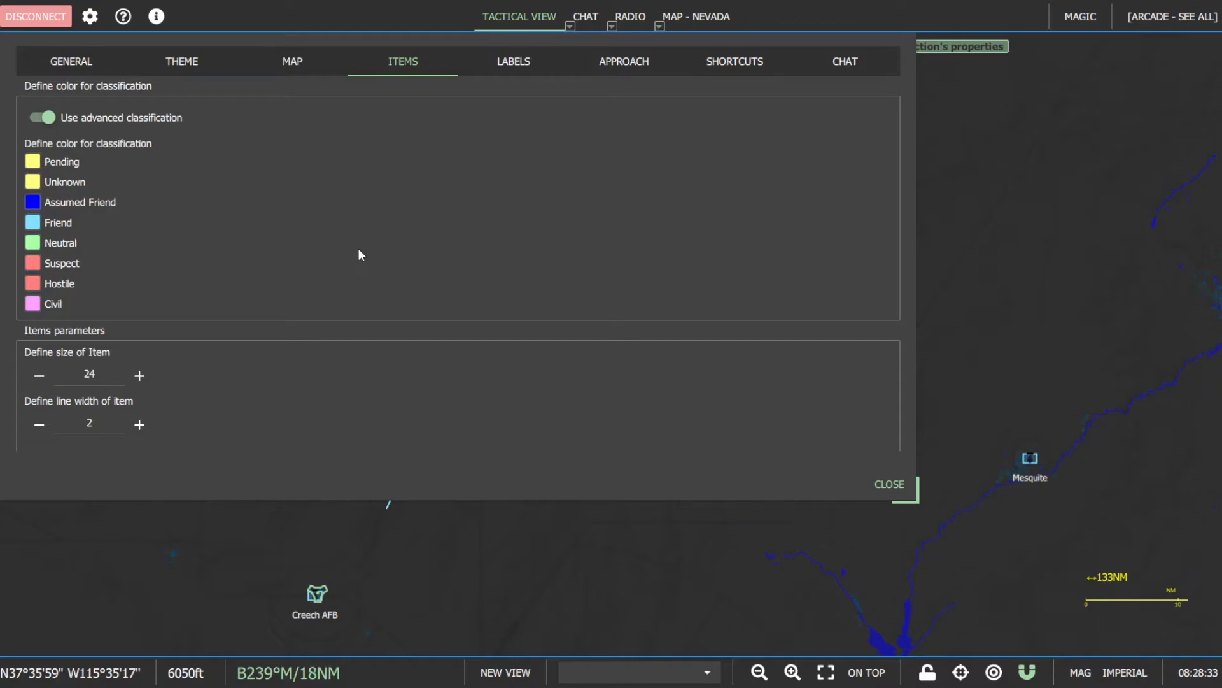
scroll(360, 254, down, 5)
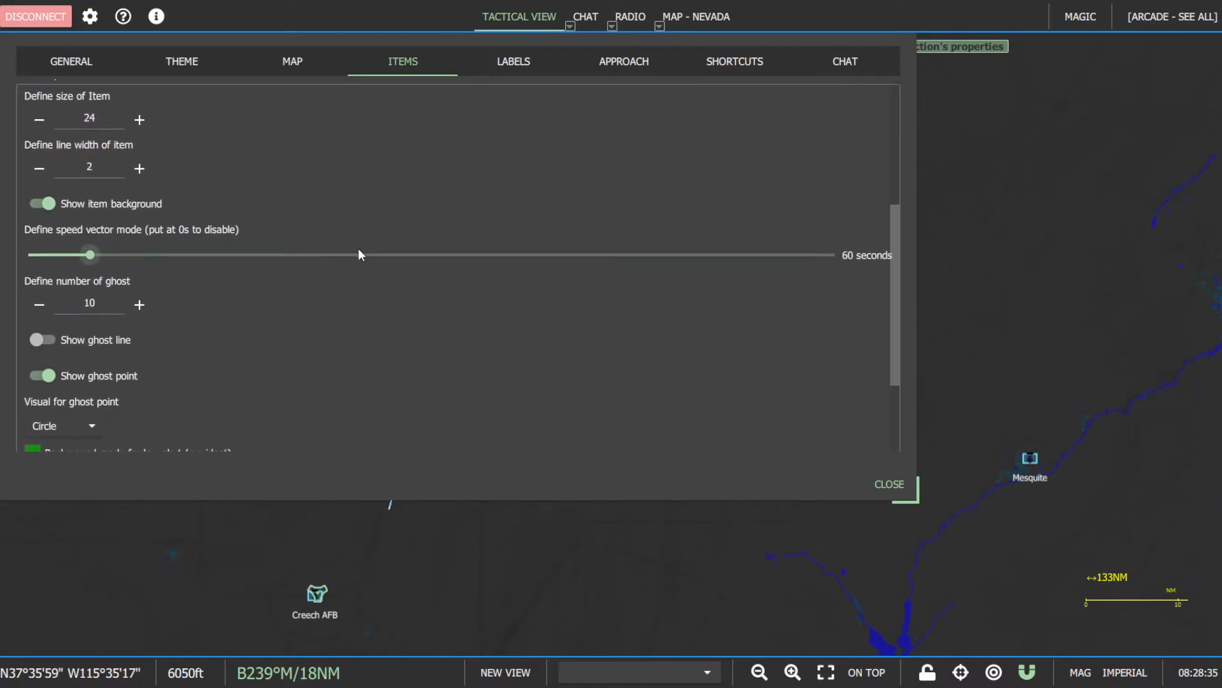
scroll(359, 250, down, 1)
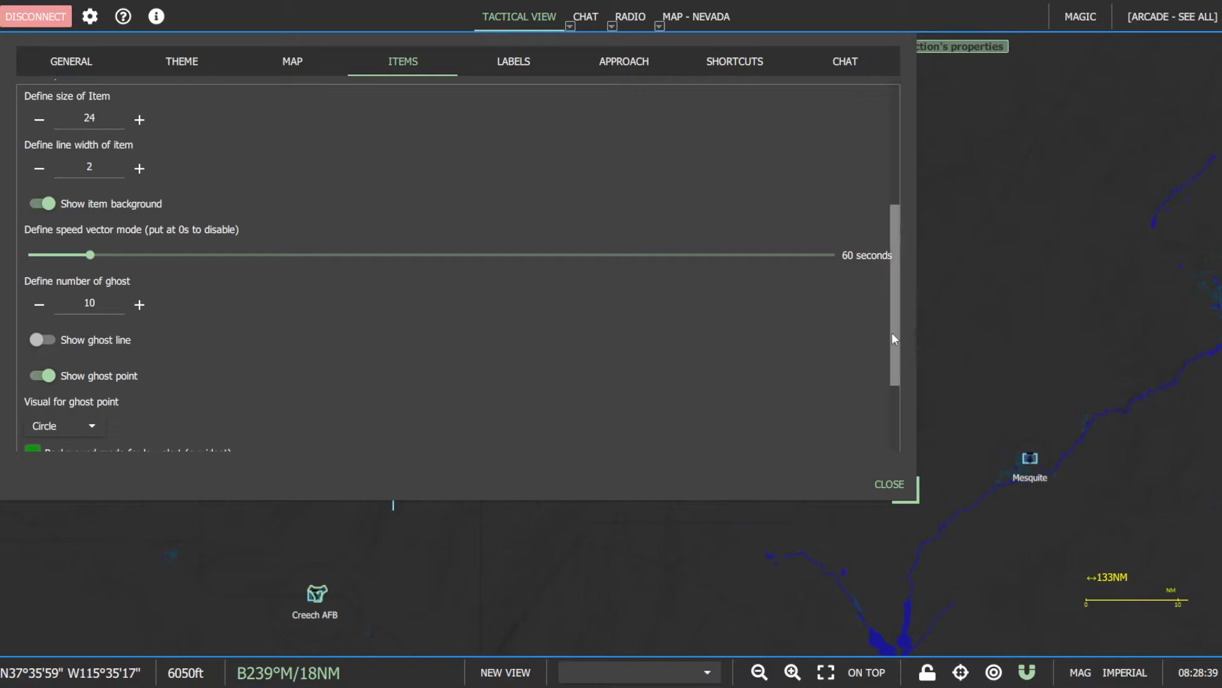
drag(893, 331, 892, 300)
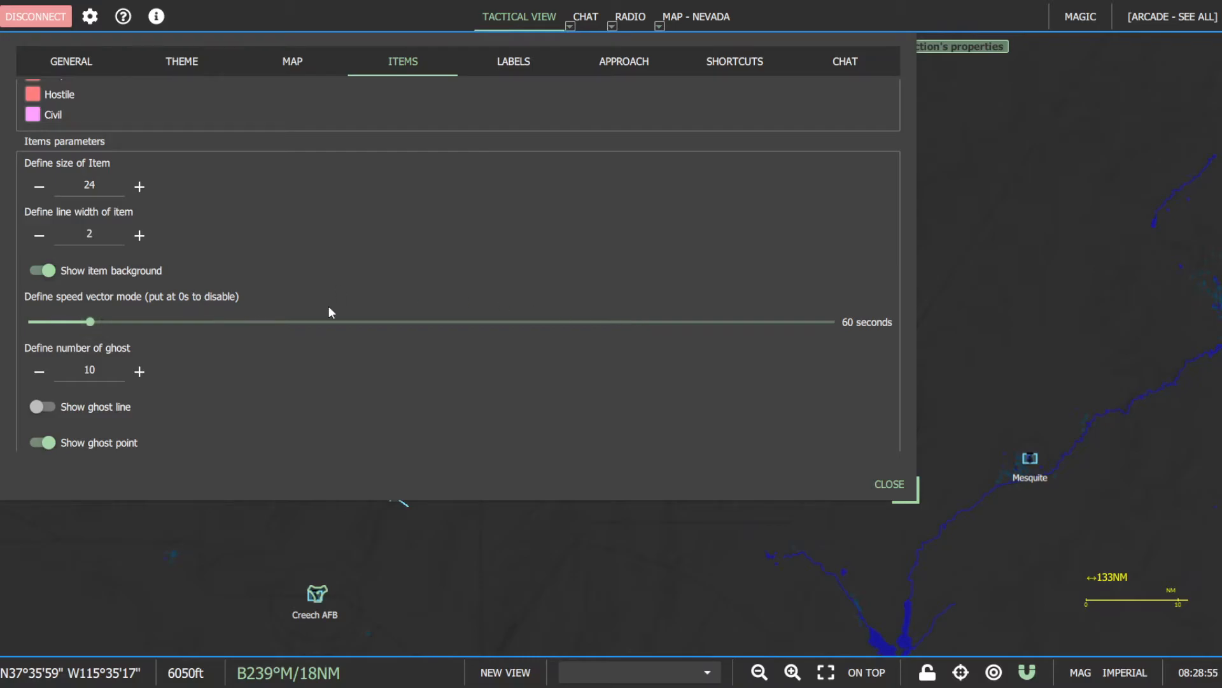
click(891, 485)
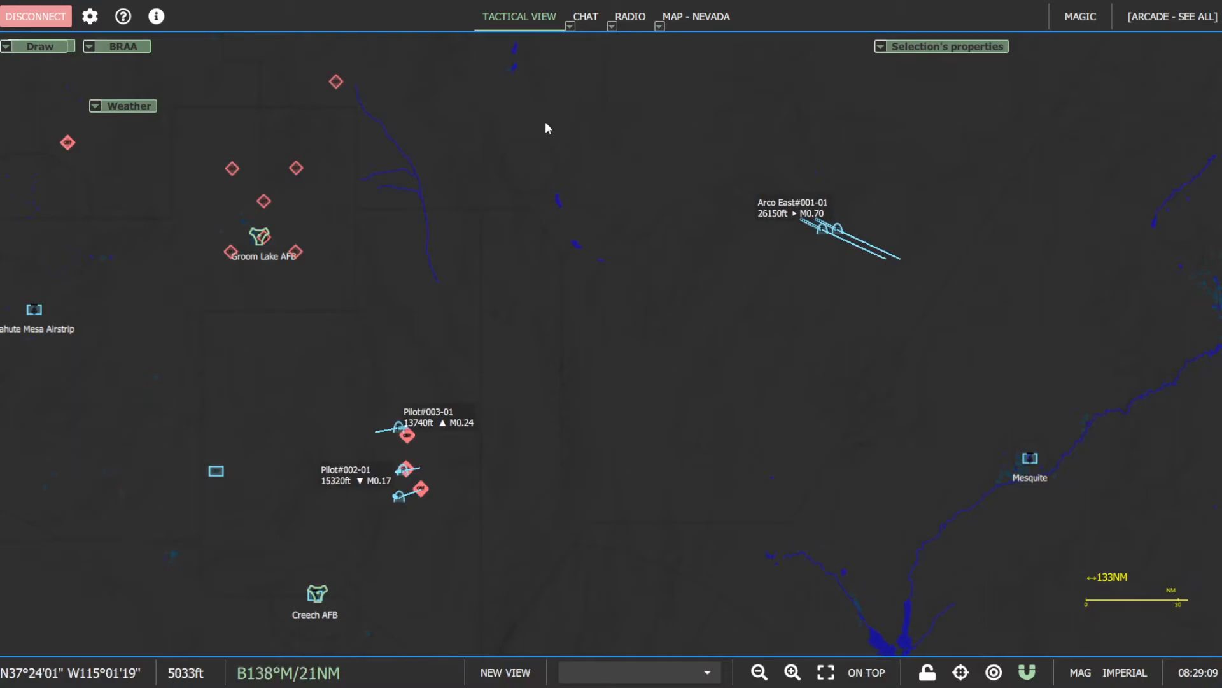
- Reopen the item options, check the speed vector duration without changing it, and close the options
click(90, 16)
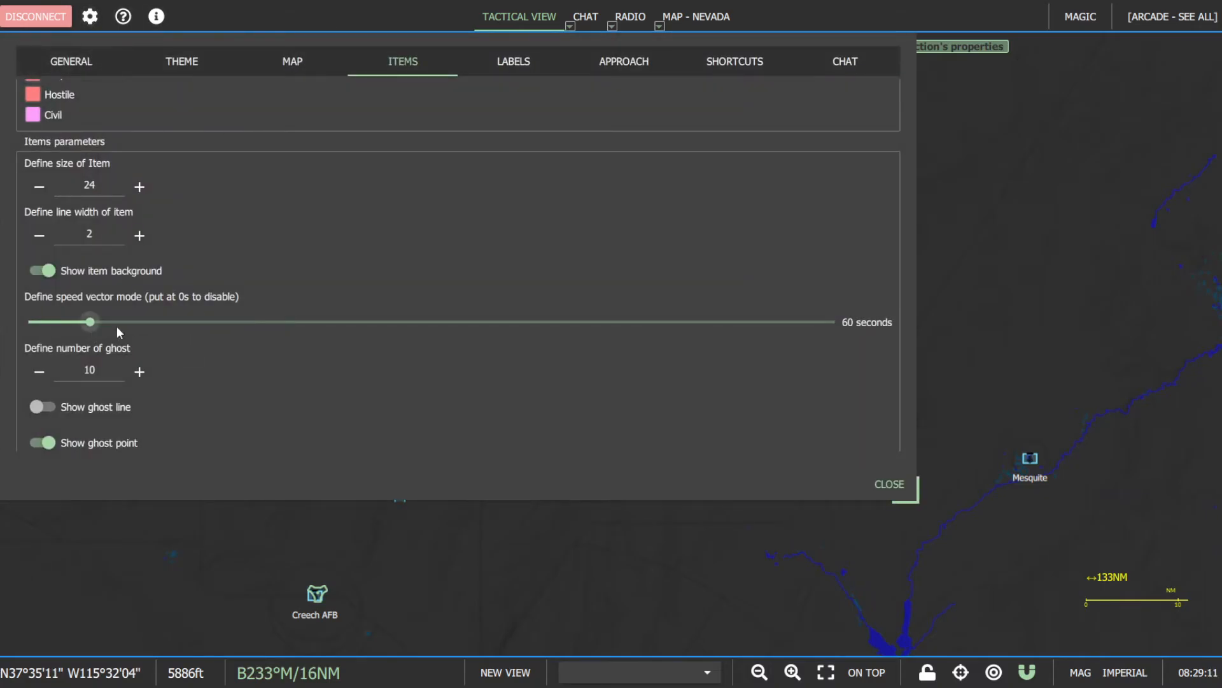
mouse_move(95, 317)
mouse_down()
mouse_move(59, 325)
mouse_move(96, 326)
mouse_up()
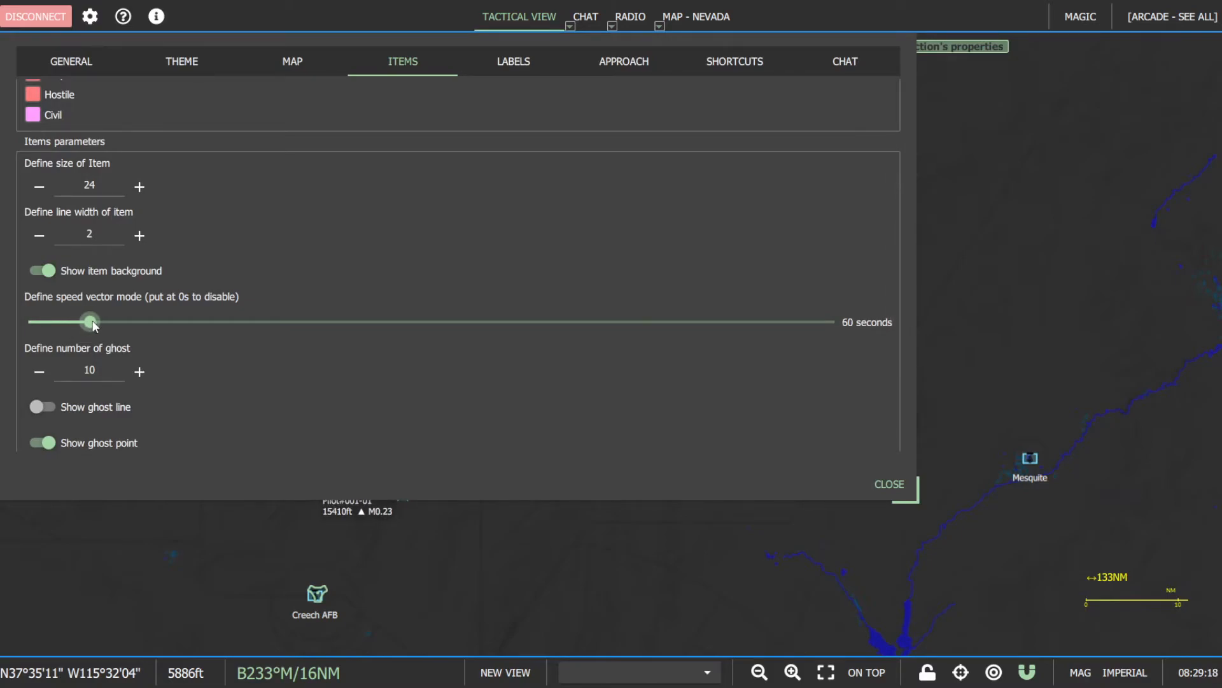
click(890, 484)
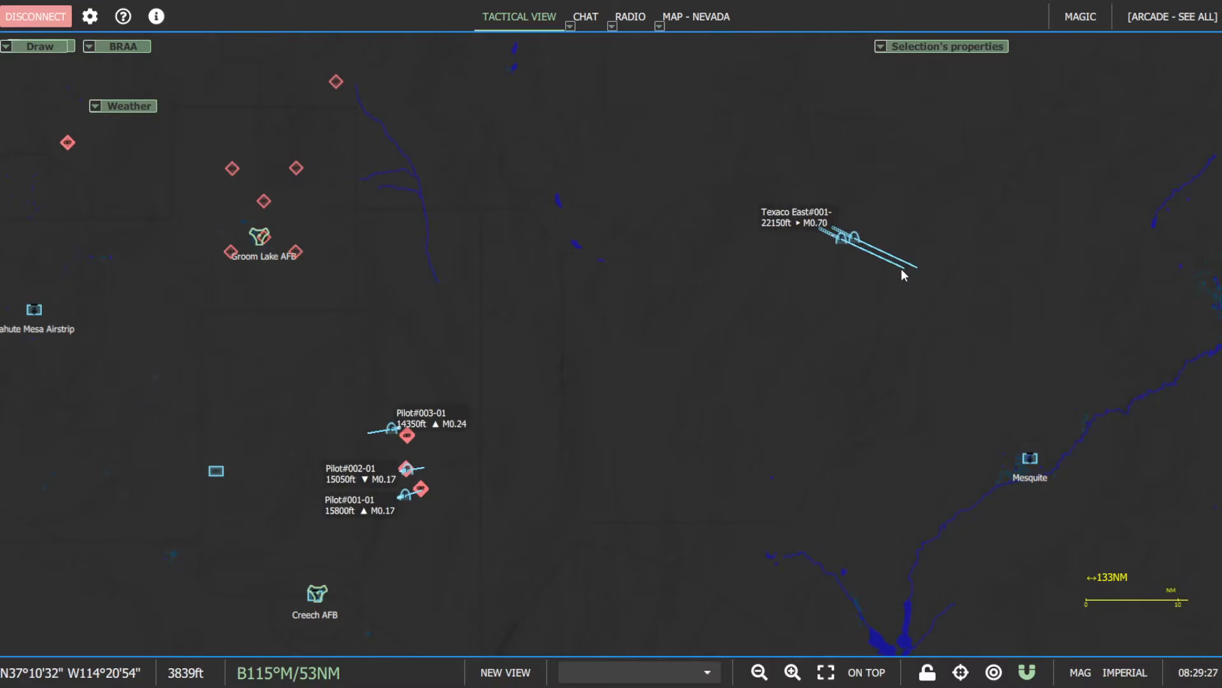
- Examine the item options for ghost count, ghost line, ghost point visual, alert backgrounds and circle opacity, and close the options
click(89, 20)
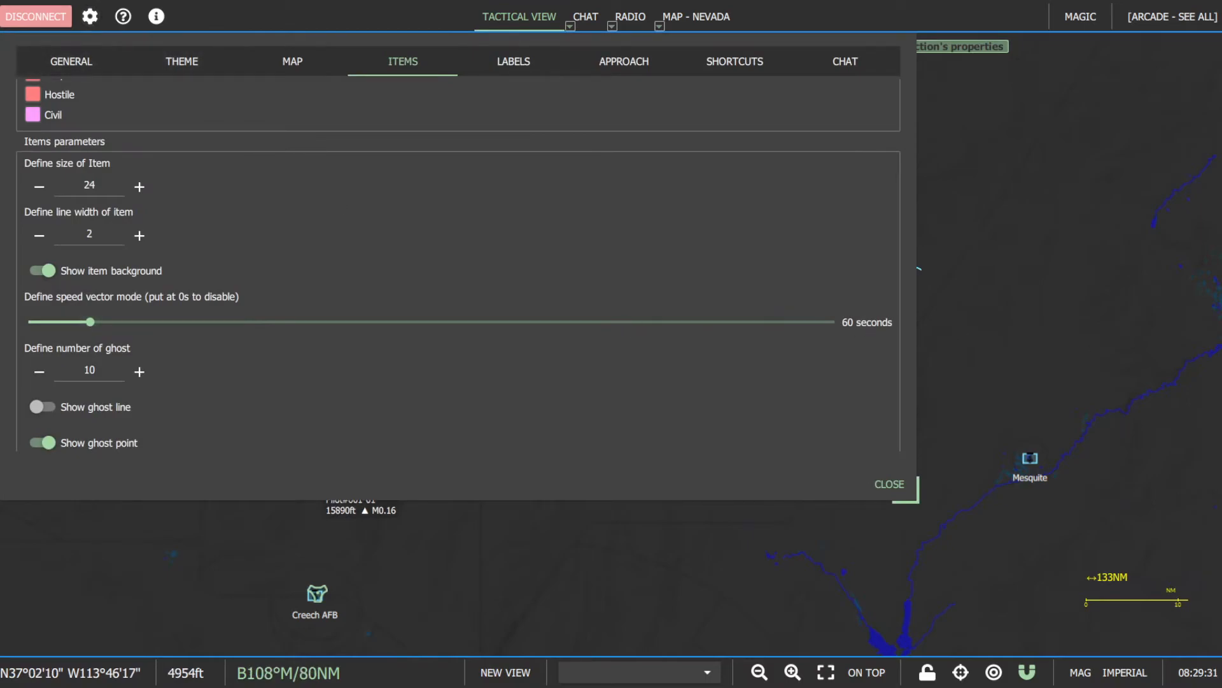
scroll(269, 341, down, 3)
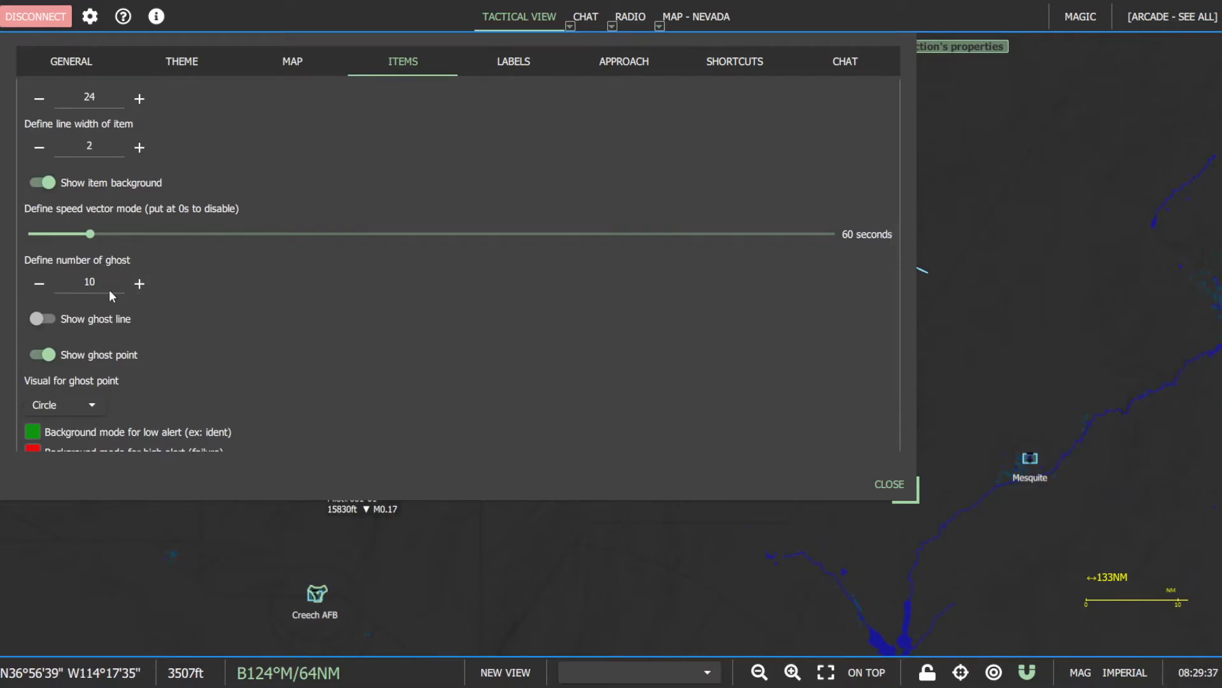
scroll(236, 350, down, 3)
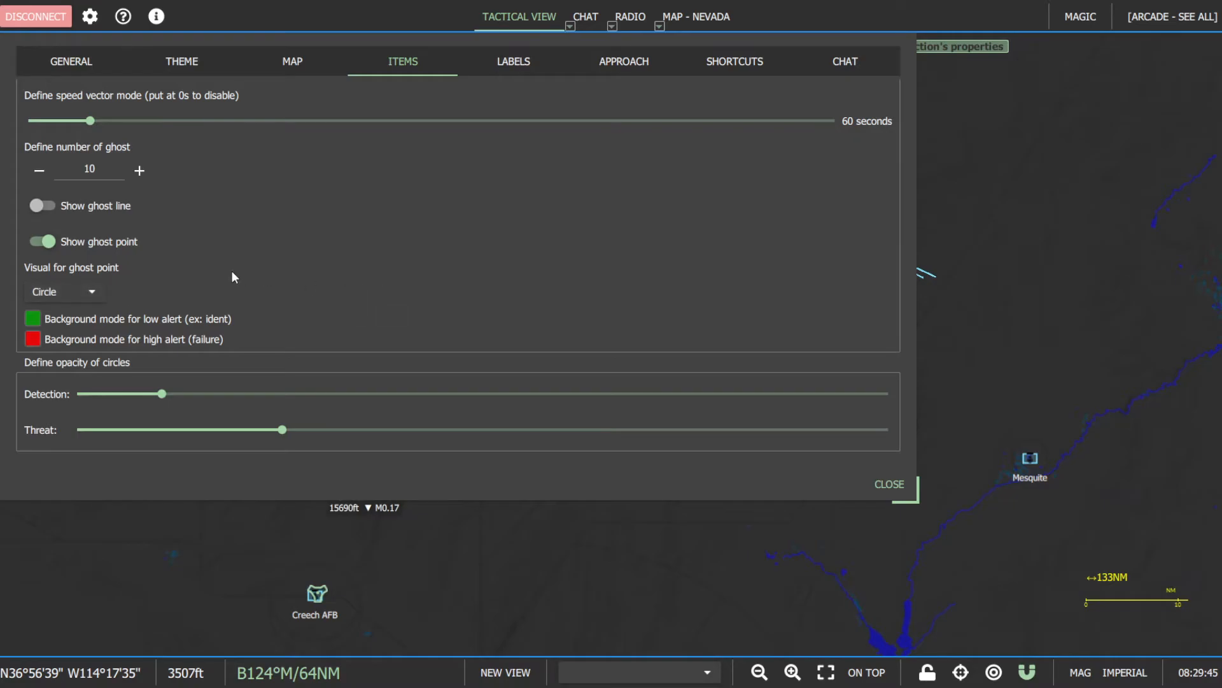
click(889, 482)
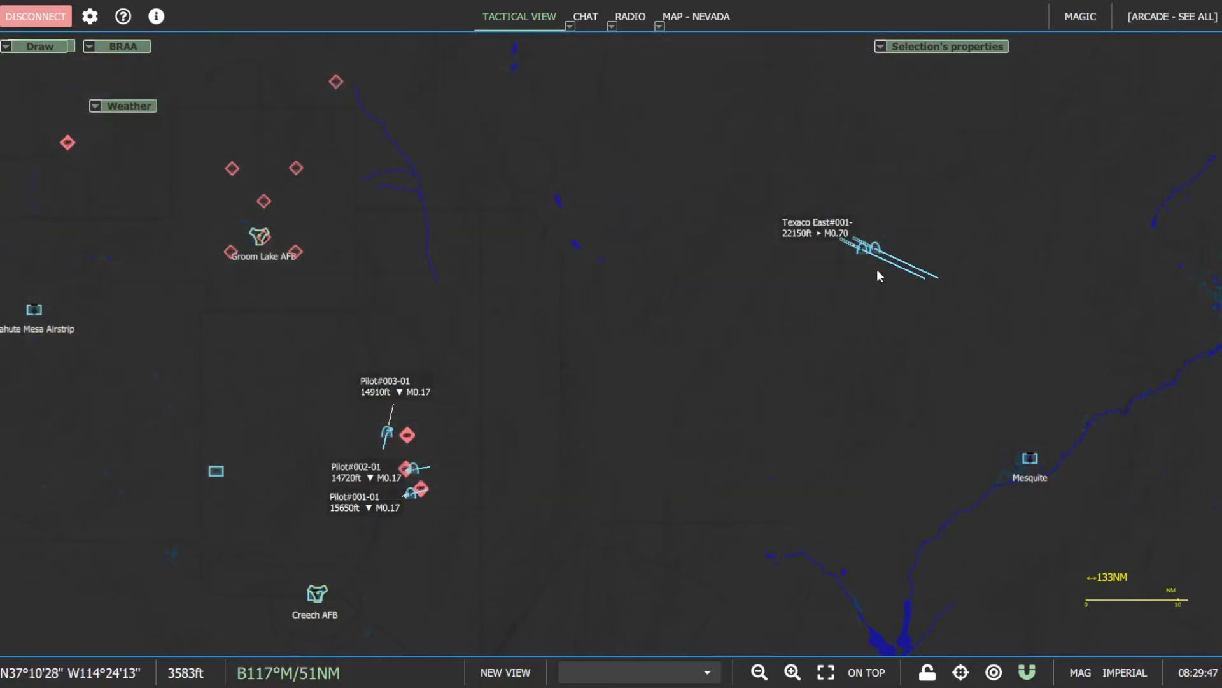
- Inspect the ghost point trails and speed vectors of the Arco East and Texaco East aircraft on the map
scroll(888, 260, up, 5)
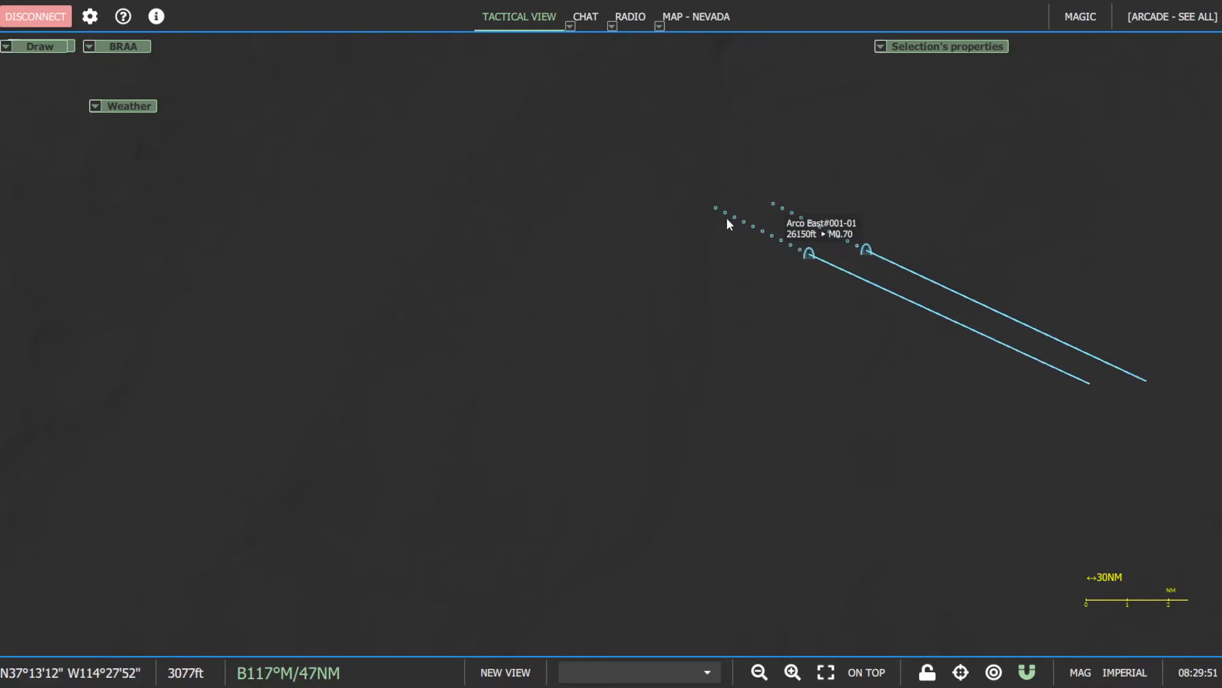
scroll(987, 315, down, 1)
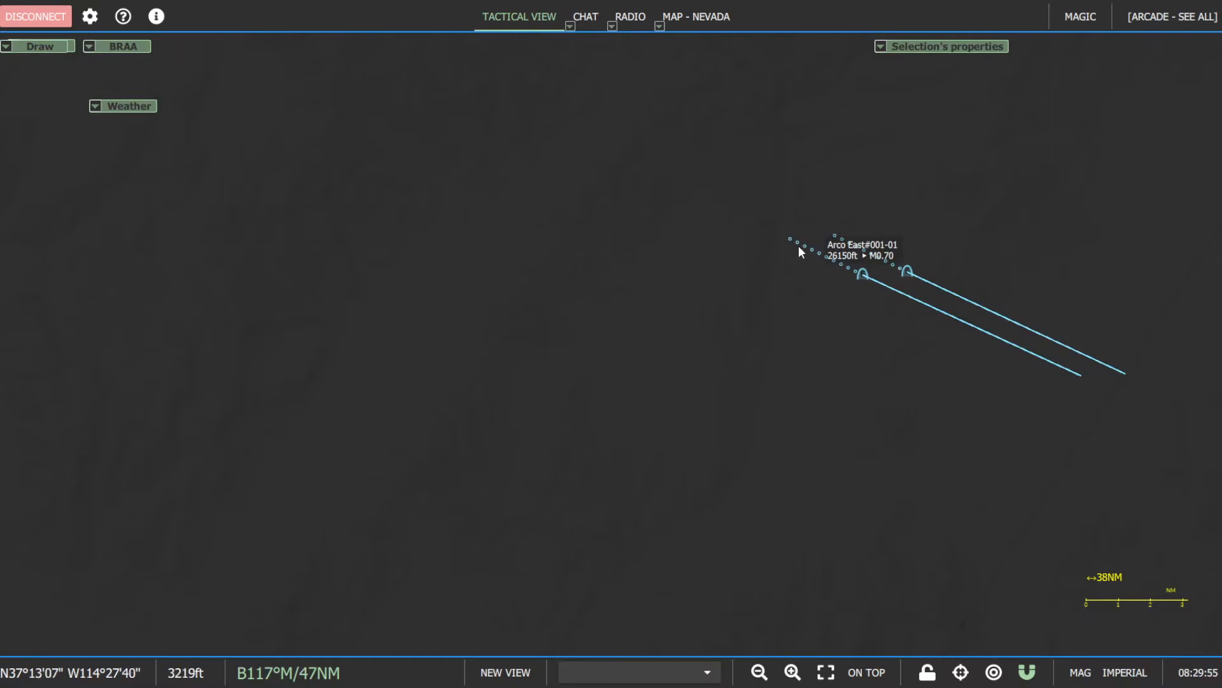
scroll(1038, 347, down, 5)
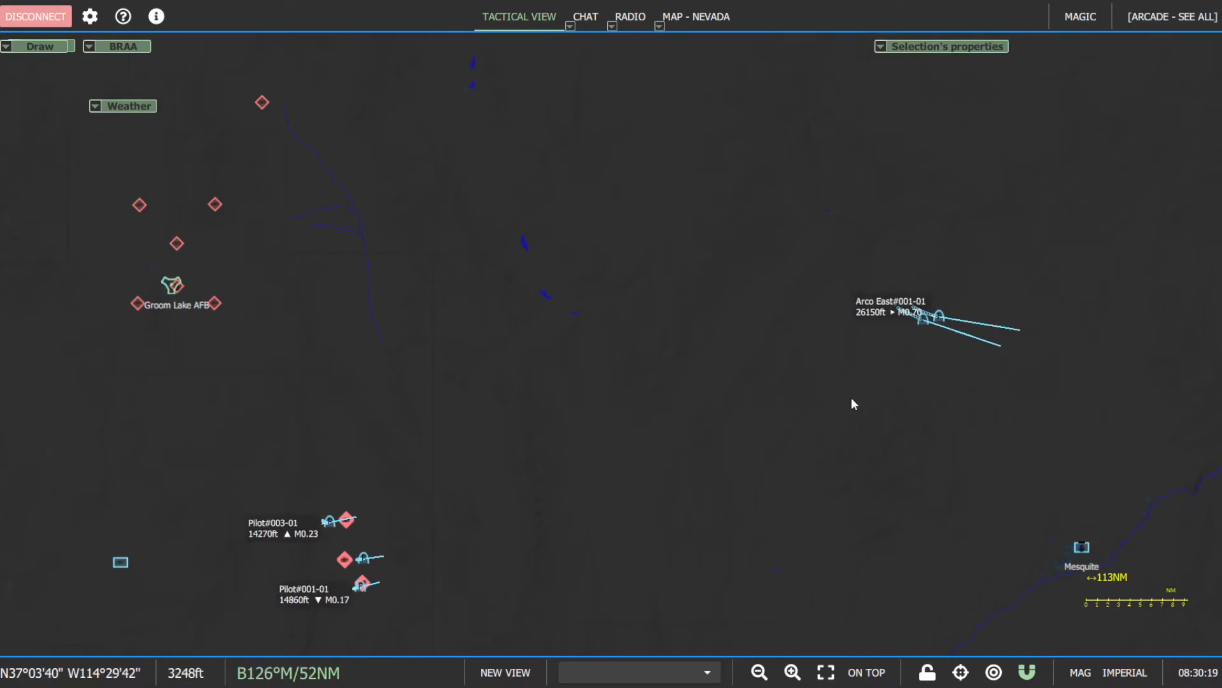
- Examine the label options, covering overlap behavior, display settings, the Pending normal and hovered label contents, and the available values list
click(90, 16)
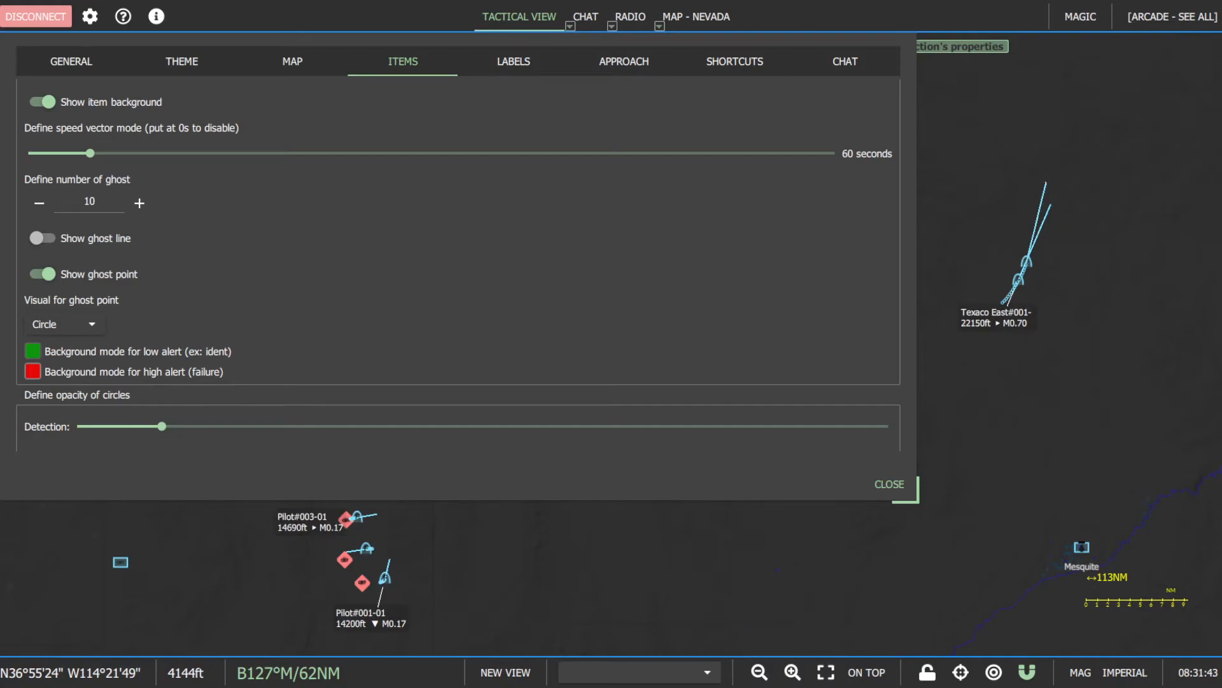
scroll(458, 255, down, 1)
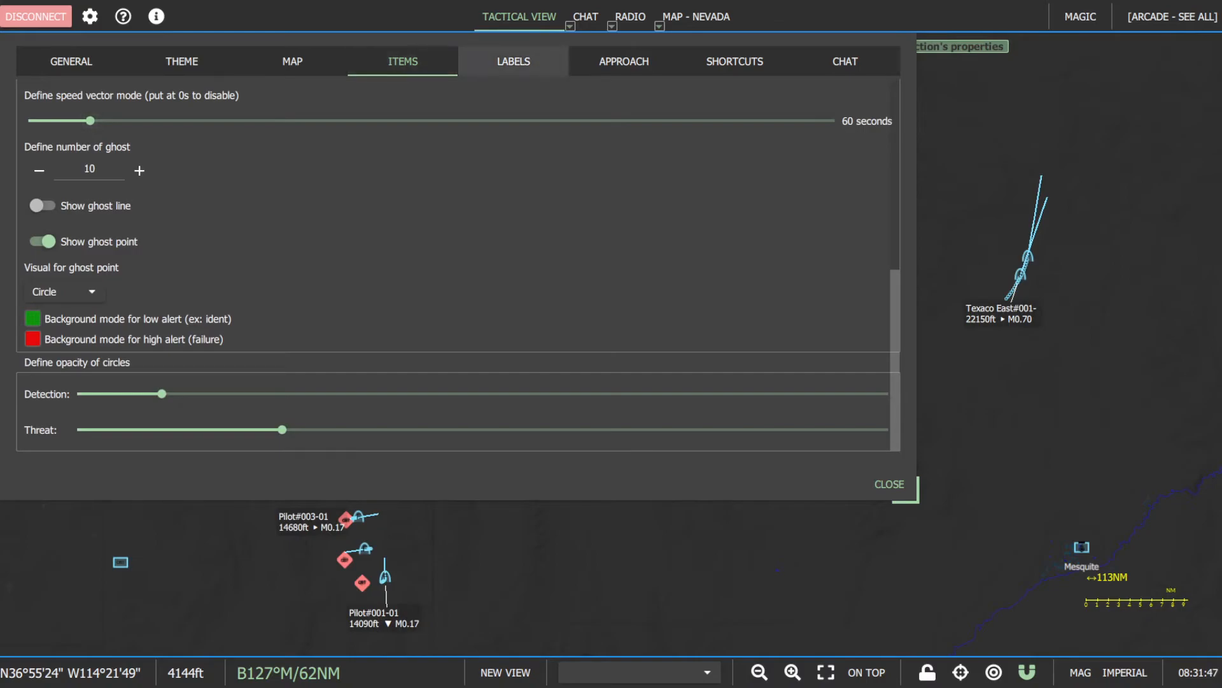
click(513, 61)
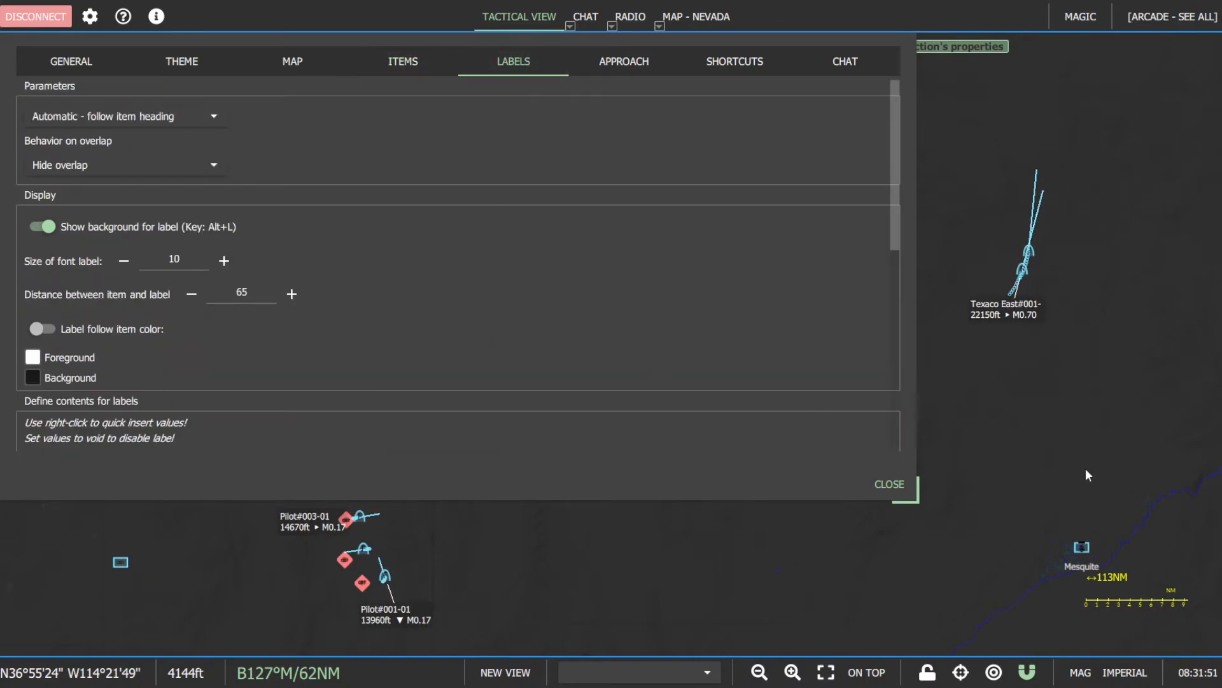
scroll(585, 334, down, 5)
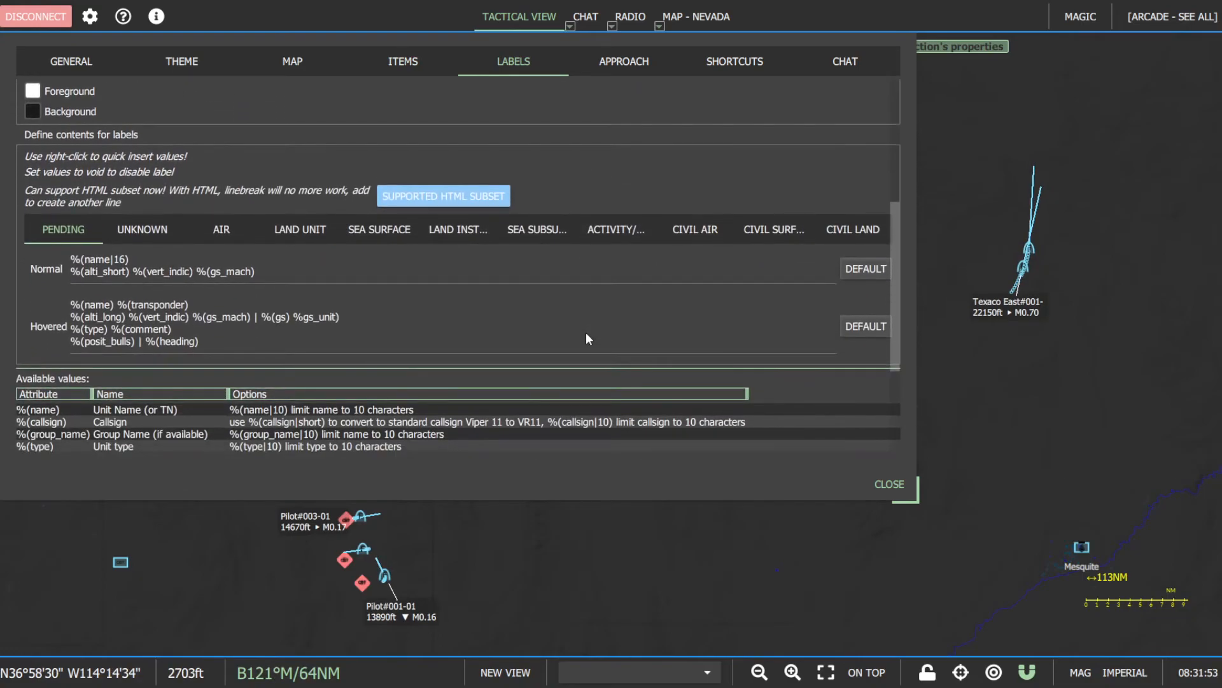
scroll(587, 334, up, 3)
scroll(585, 332, down, 6)
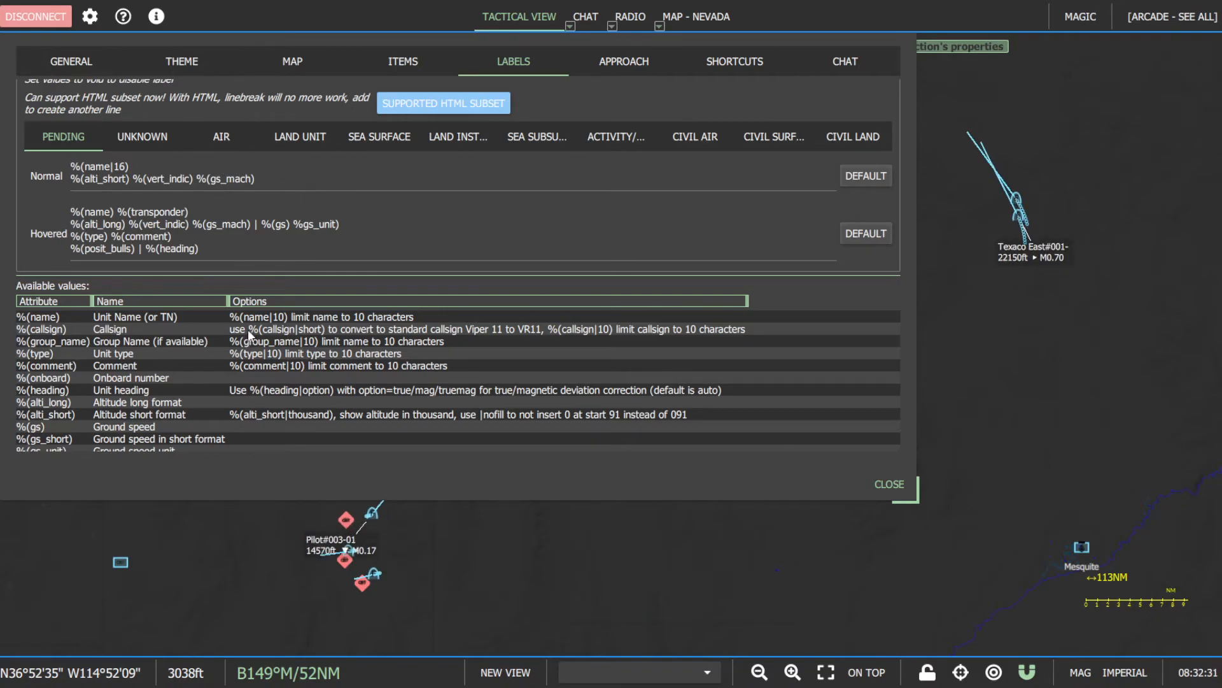
scroll(247, 329, down, 5)
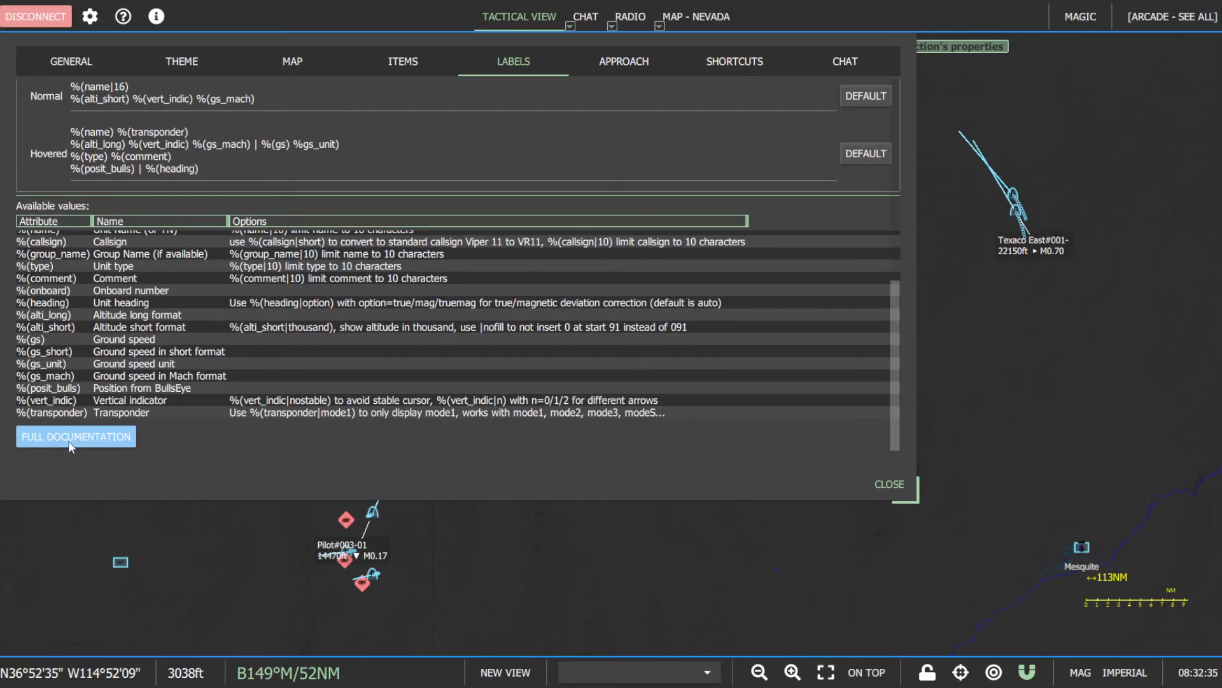
scroll(169, 210, up, 5)
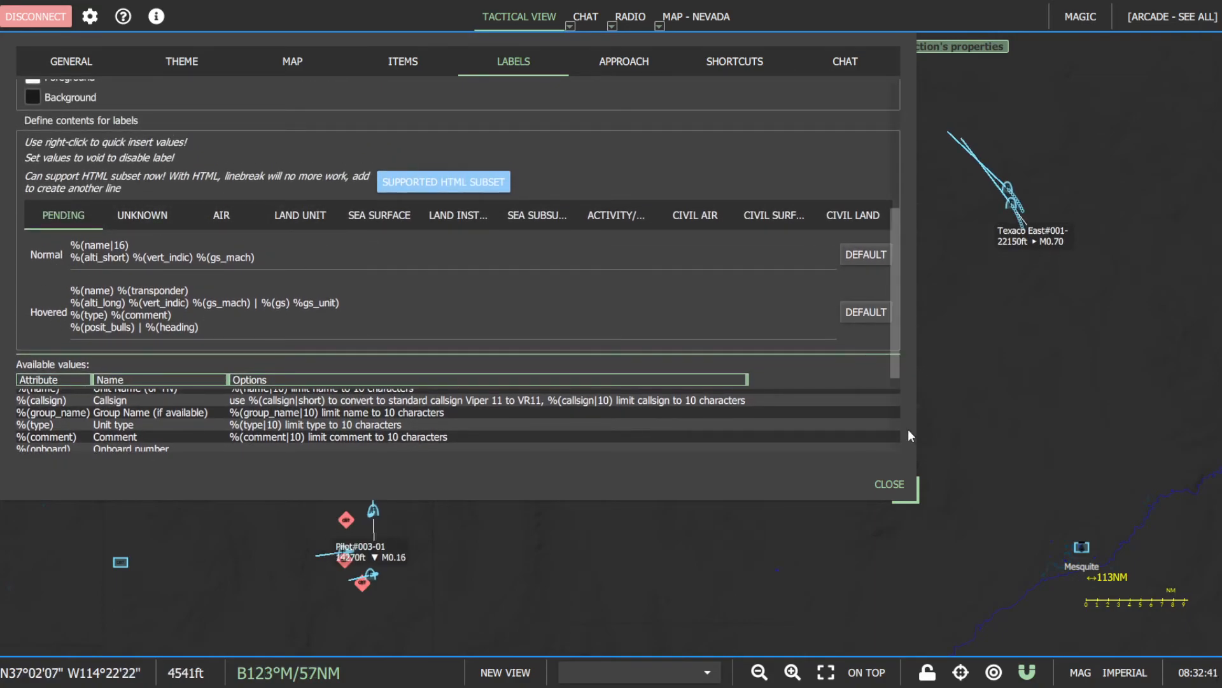
- Compare the Arco East and Texaco East labels on the map with the Air normal and hovered contents in the label options
click(886, 483)
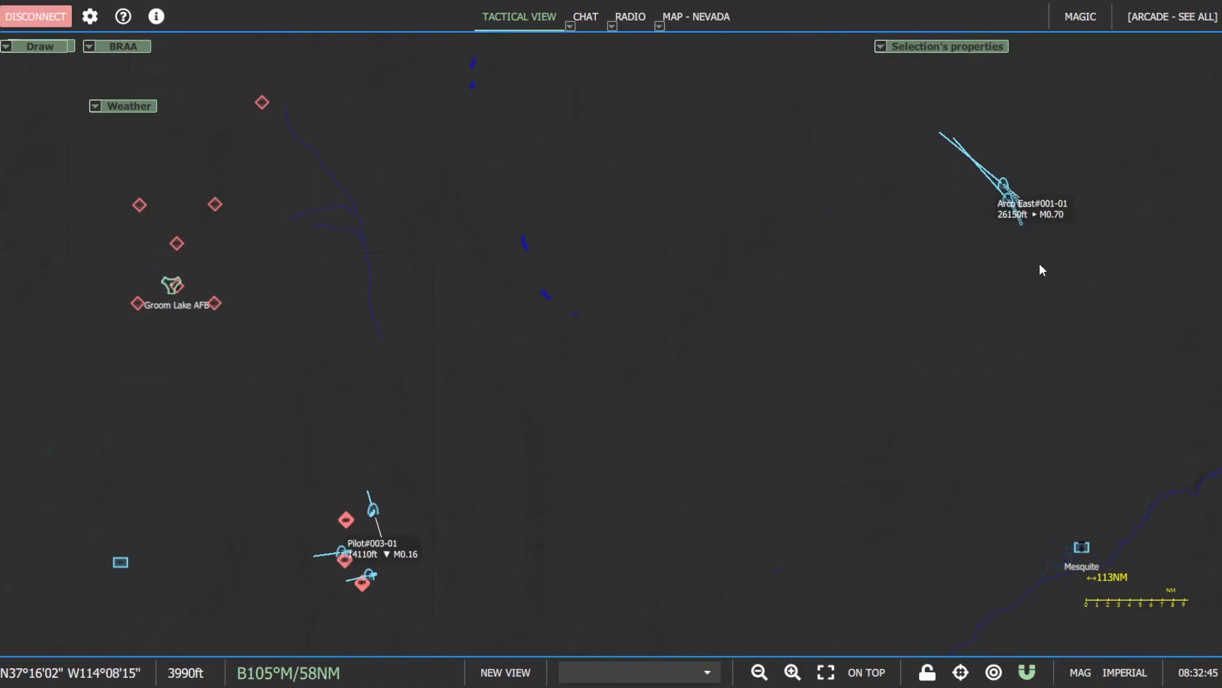
mouse_move(1032, 210)
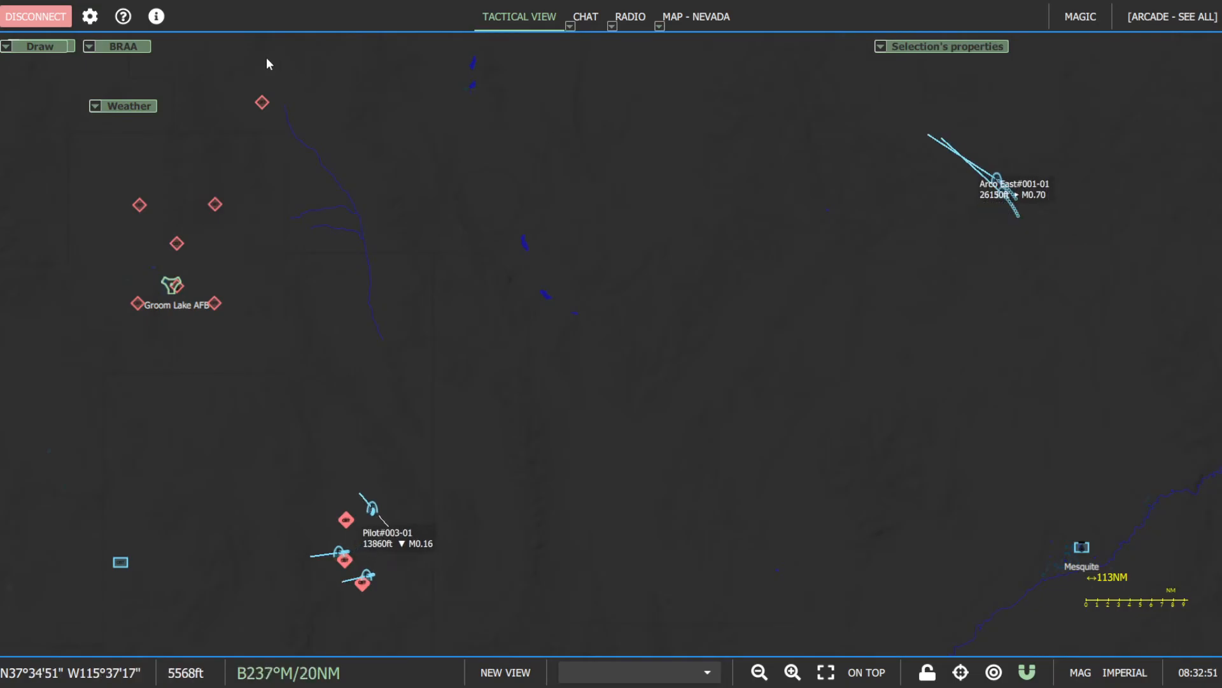
click(90, 18)
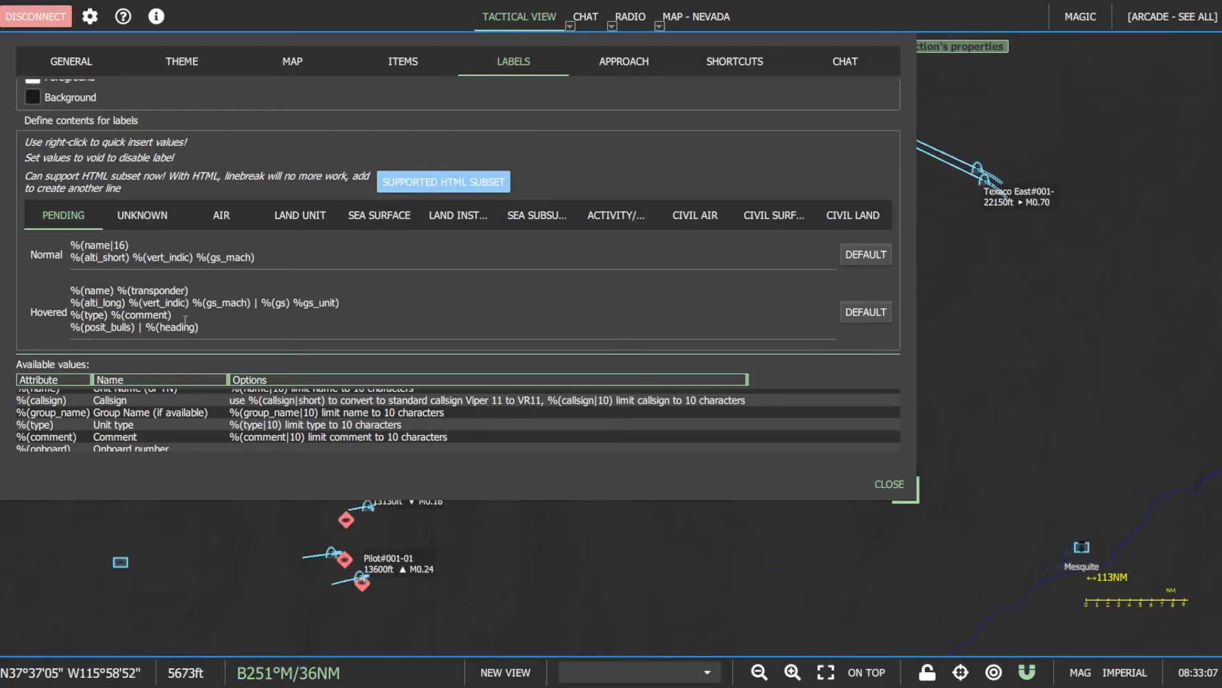
click(228, 220)
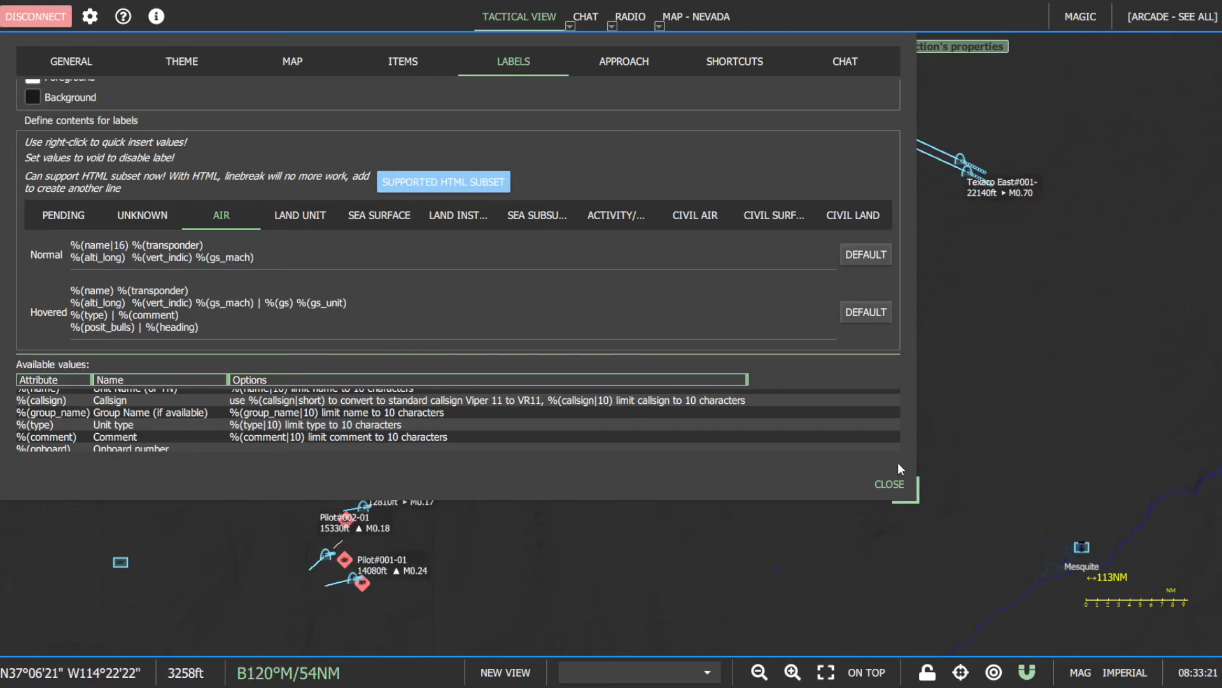
click(893, 483)
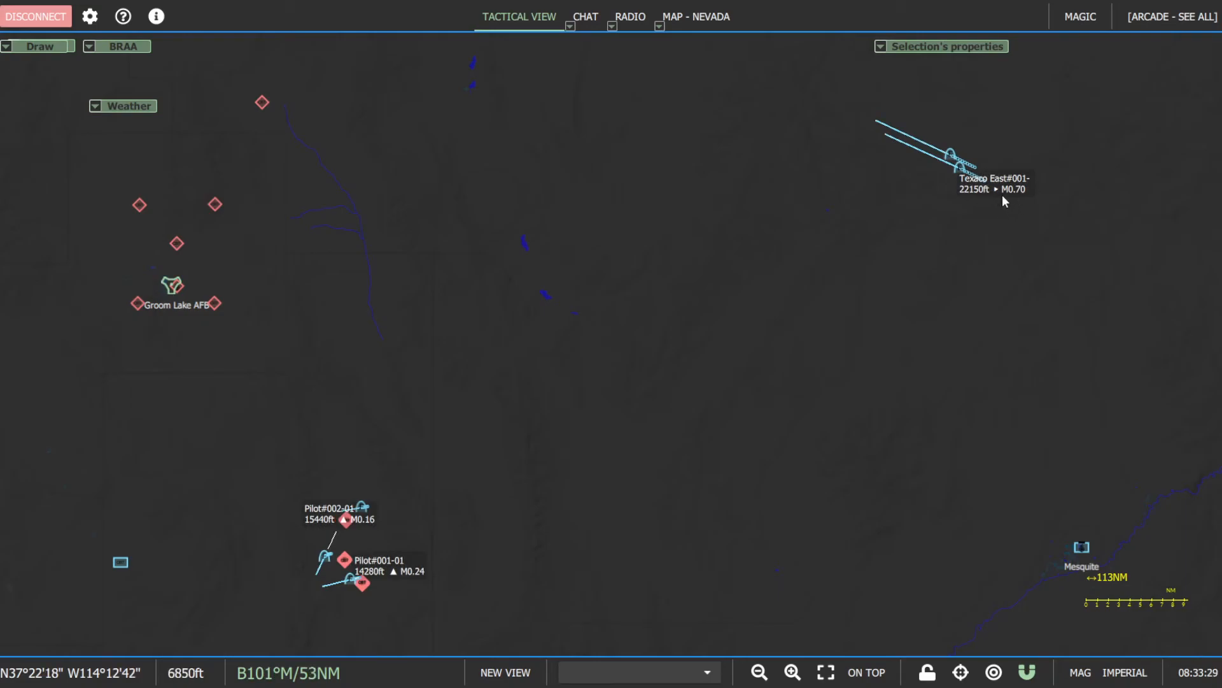
mouse_move(990, 194)
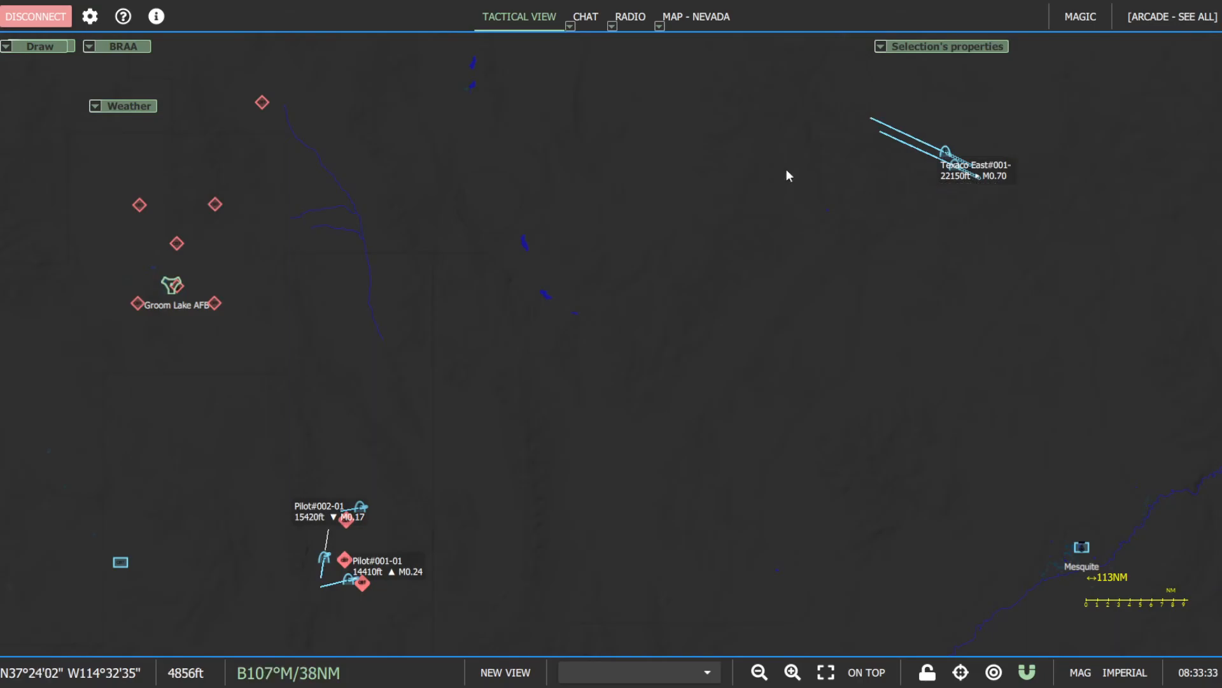
- Recheck the Air label's normal contents, close the options, and inspect the Texaco East aircraft's label on the map
click(89, 17)
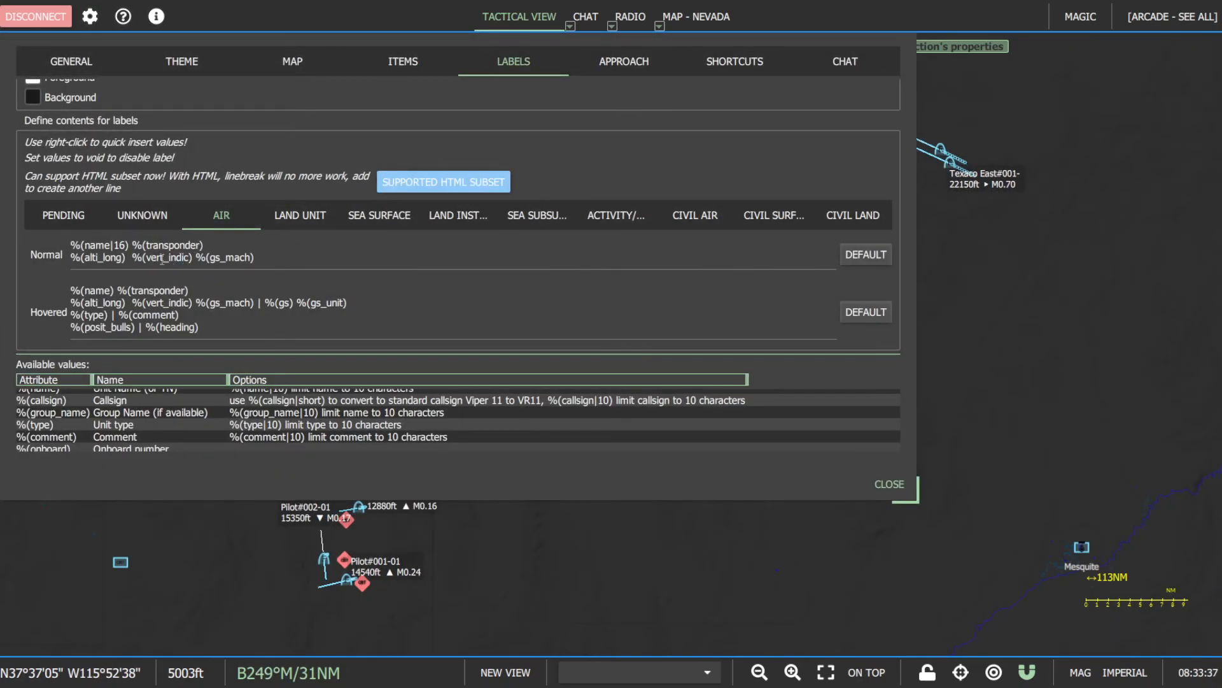
click(890, 483)
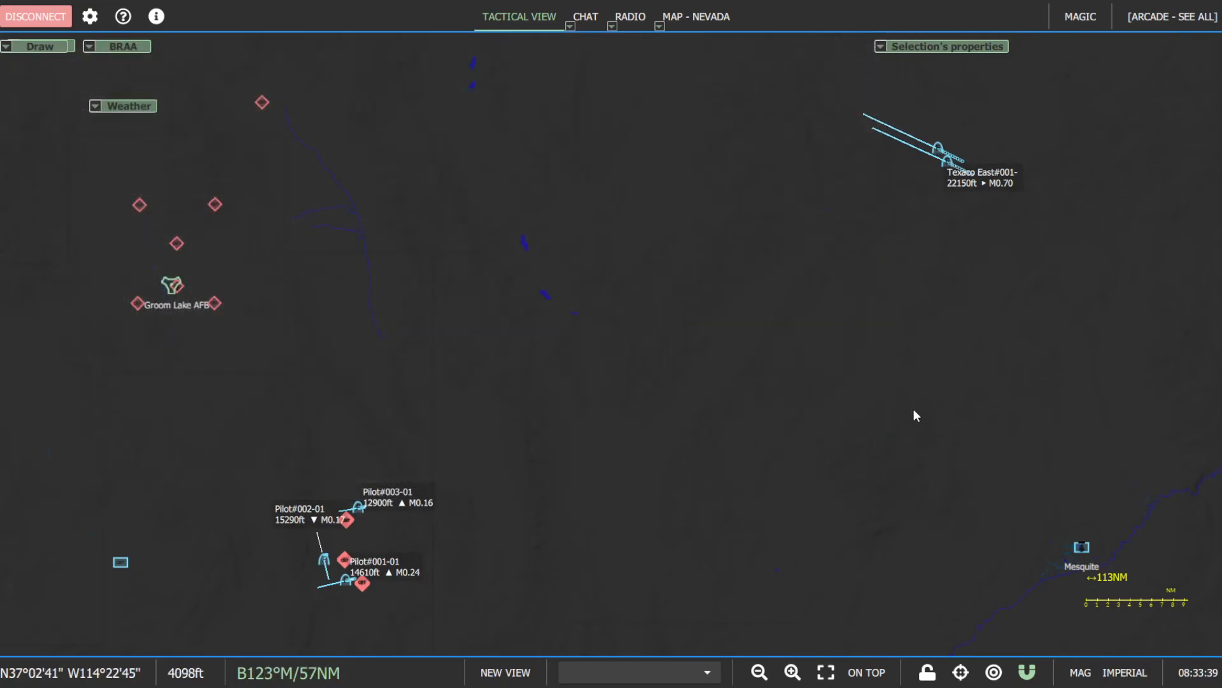
mouse_move(974, 186)
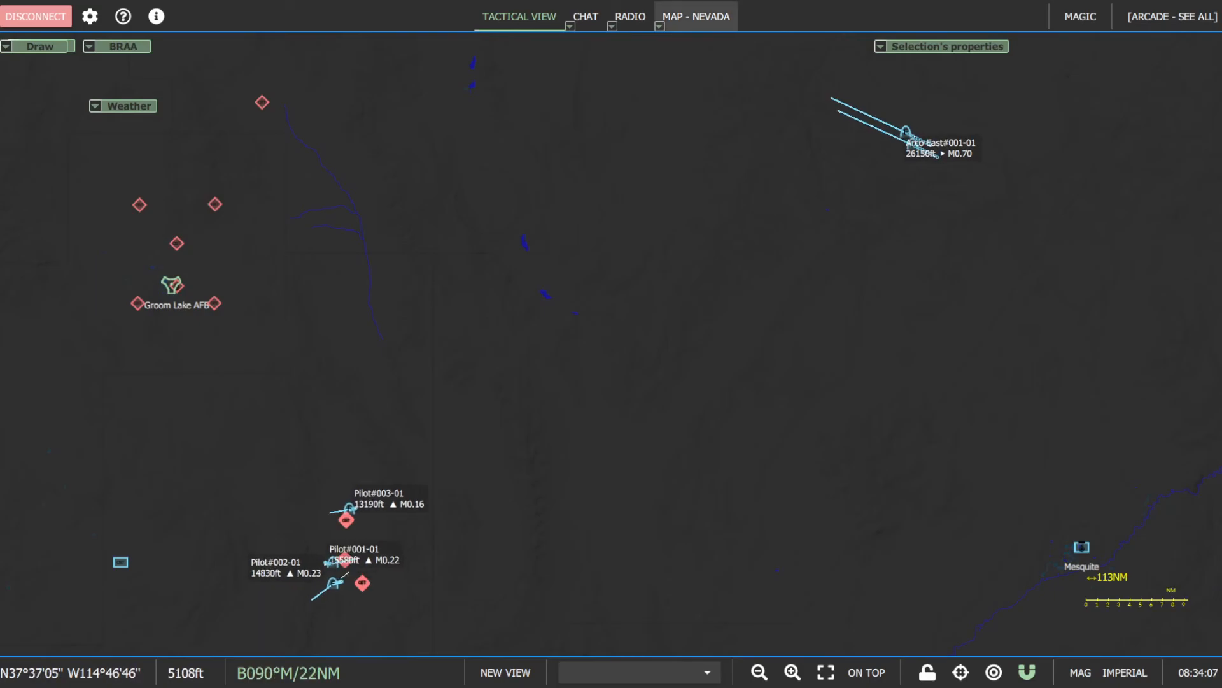
- Examine the Nevada map's layers and available map types, keeping LotAtc selected, and look over the map filters
click(689, 16)
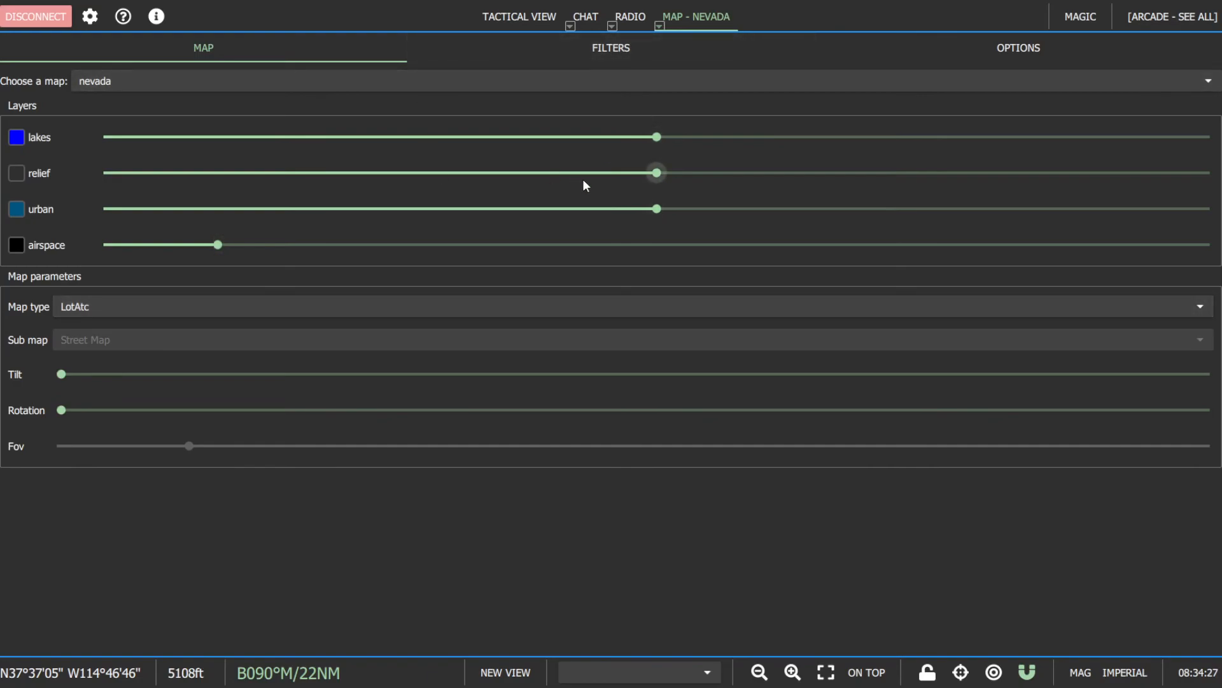
click(228, 308)
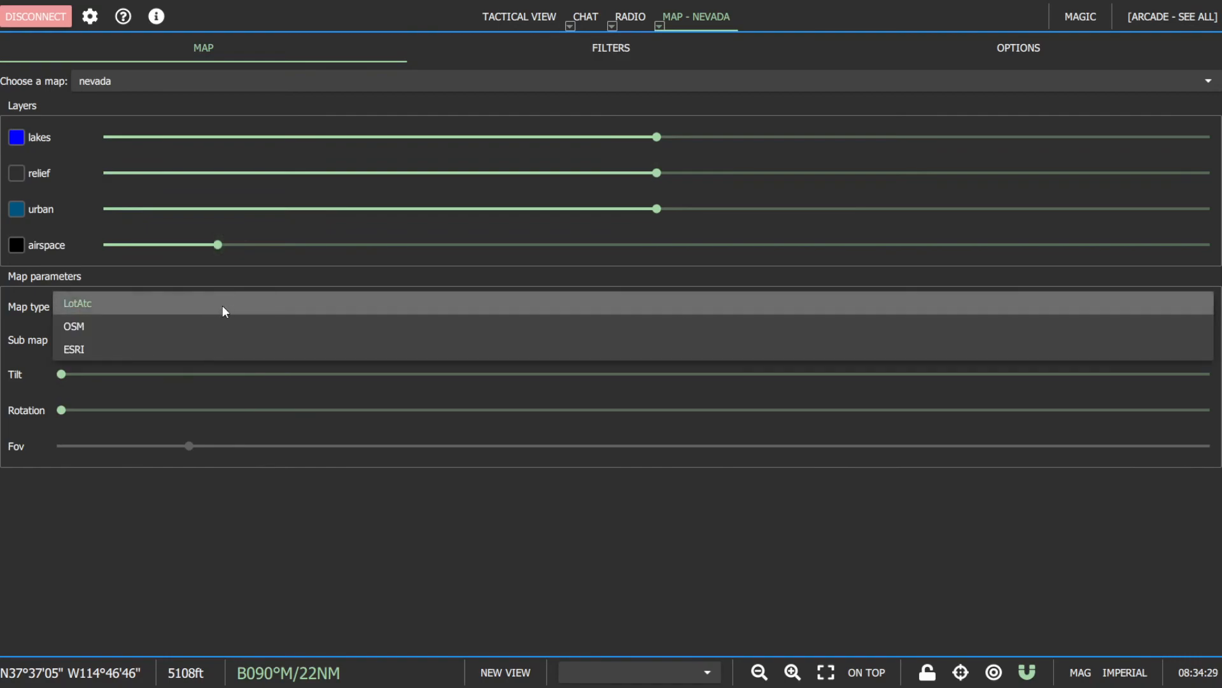
click(242, 303)
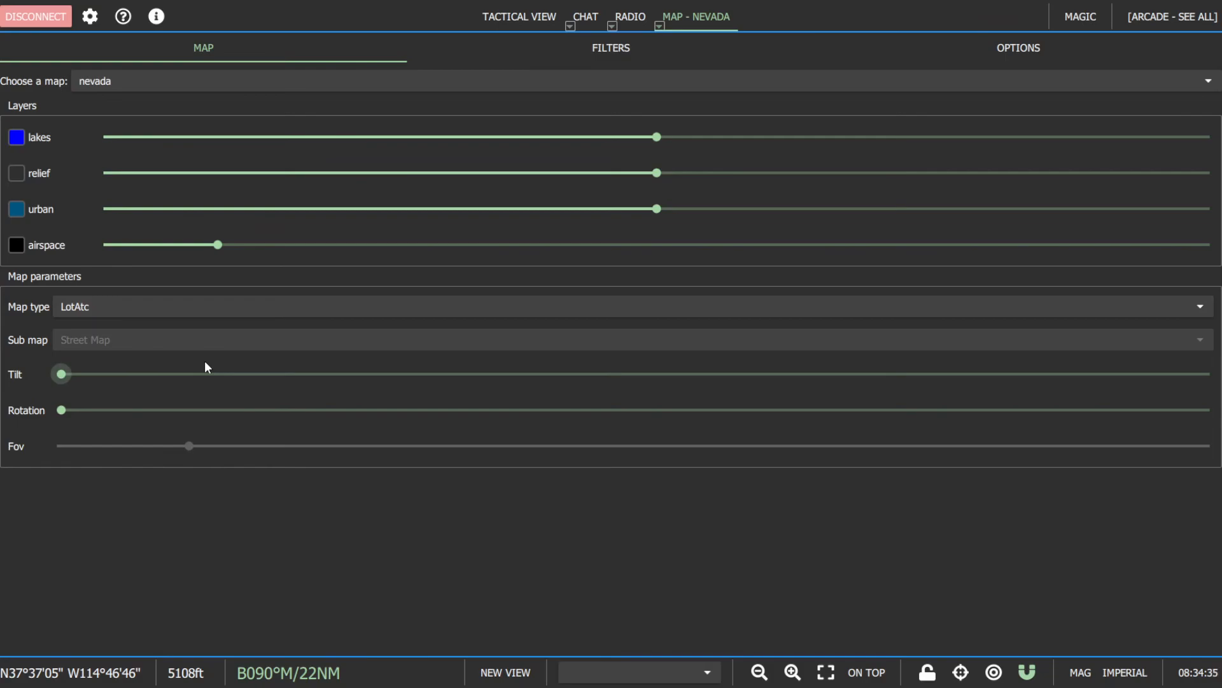
click(710, 45)
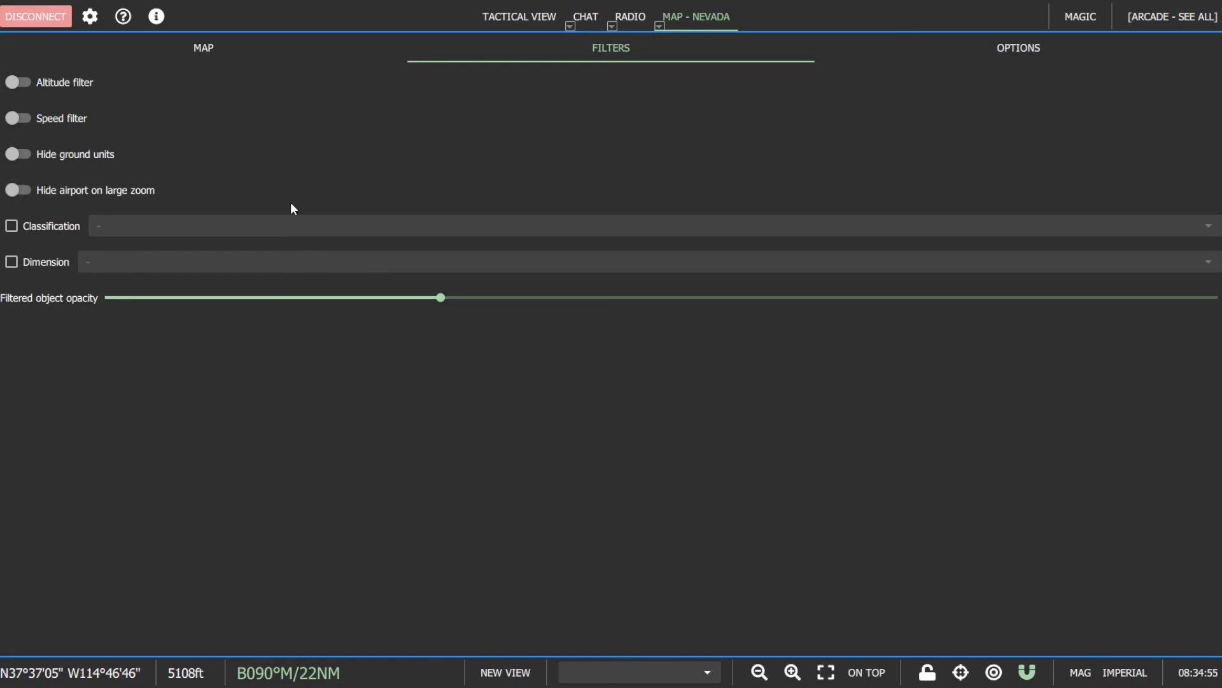
- Examine the map's display options and the airport code or name choices, keeping Show name selected
click(991, 49)
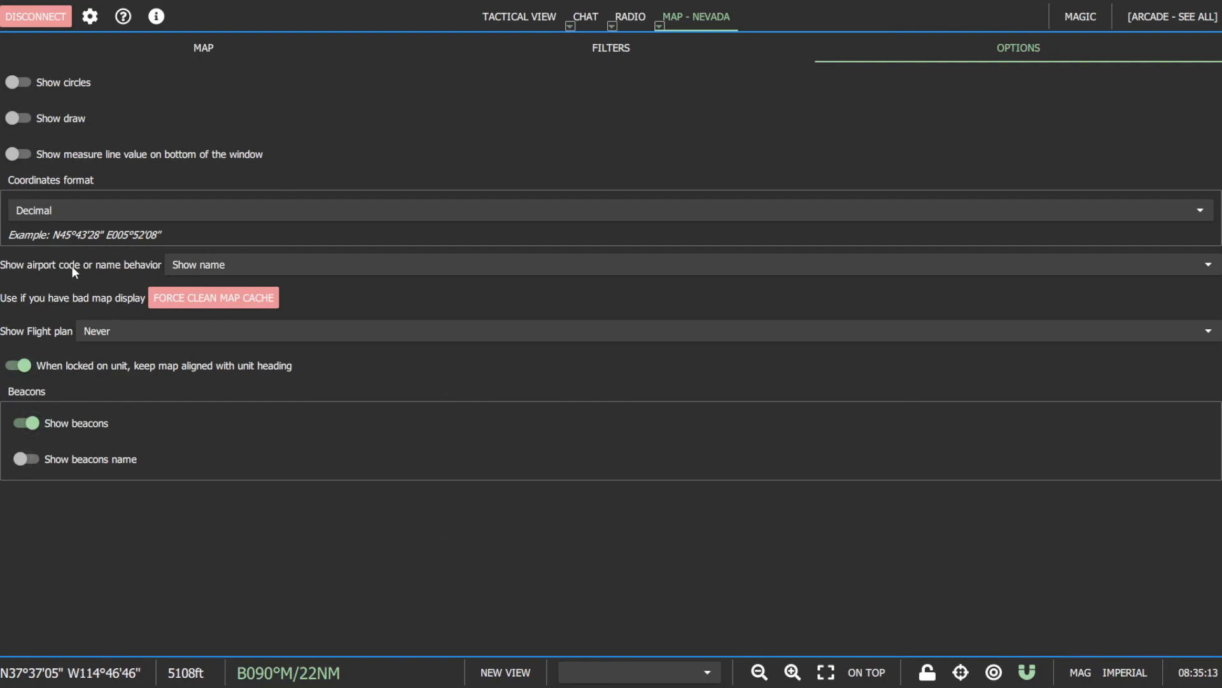
click(236, 265)
click(237, 265)
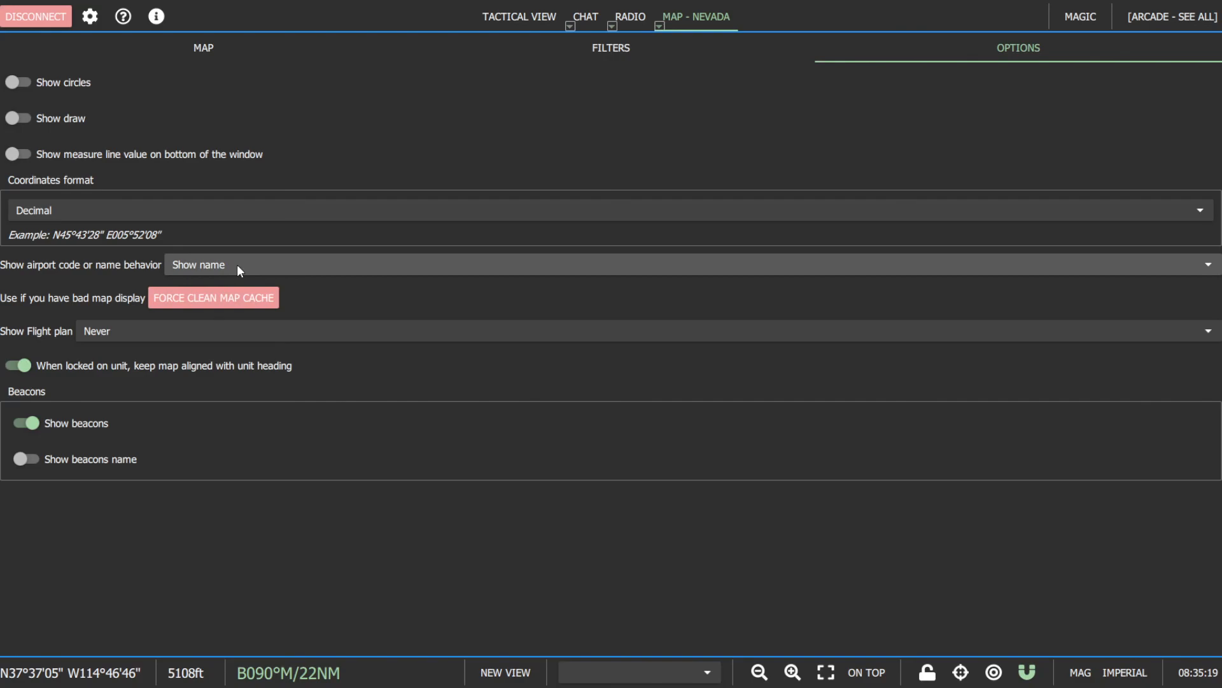
click(237, 264)
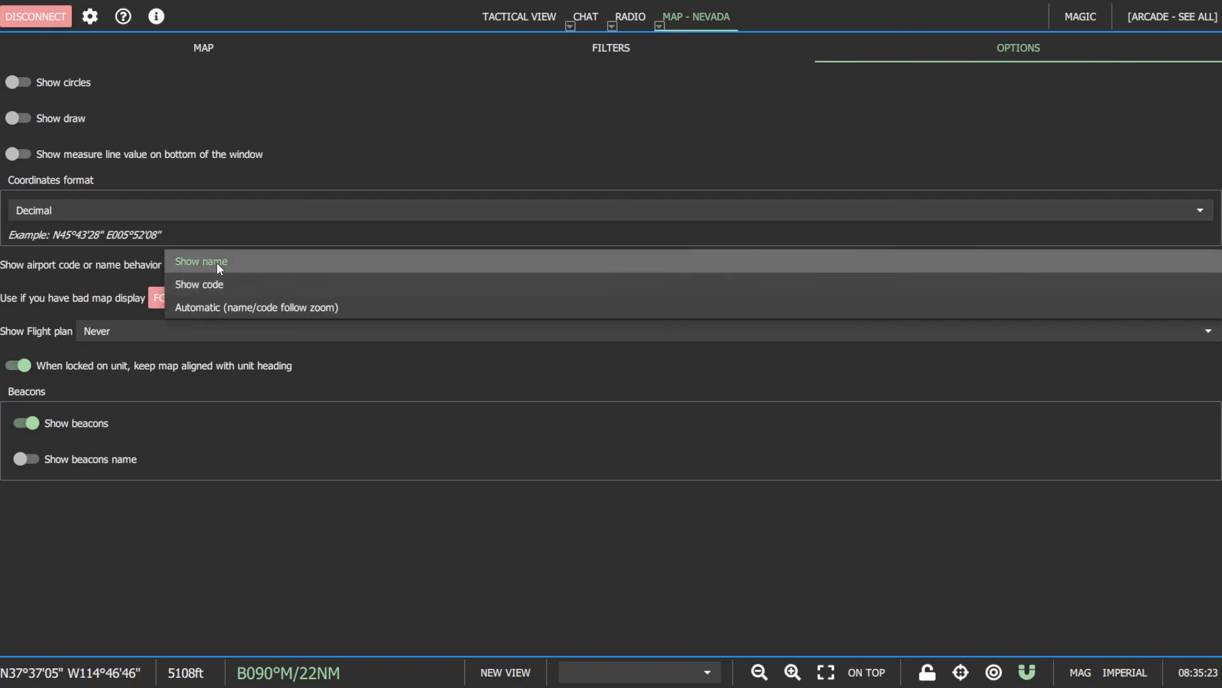
click(216, 262)
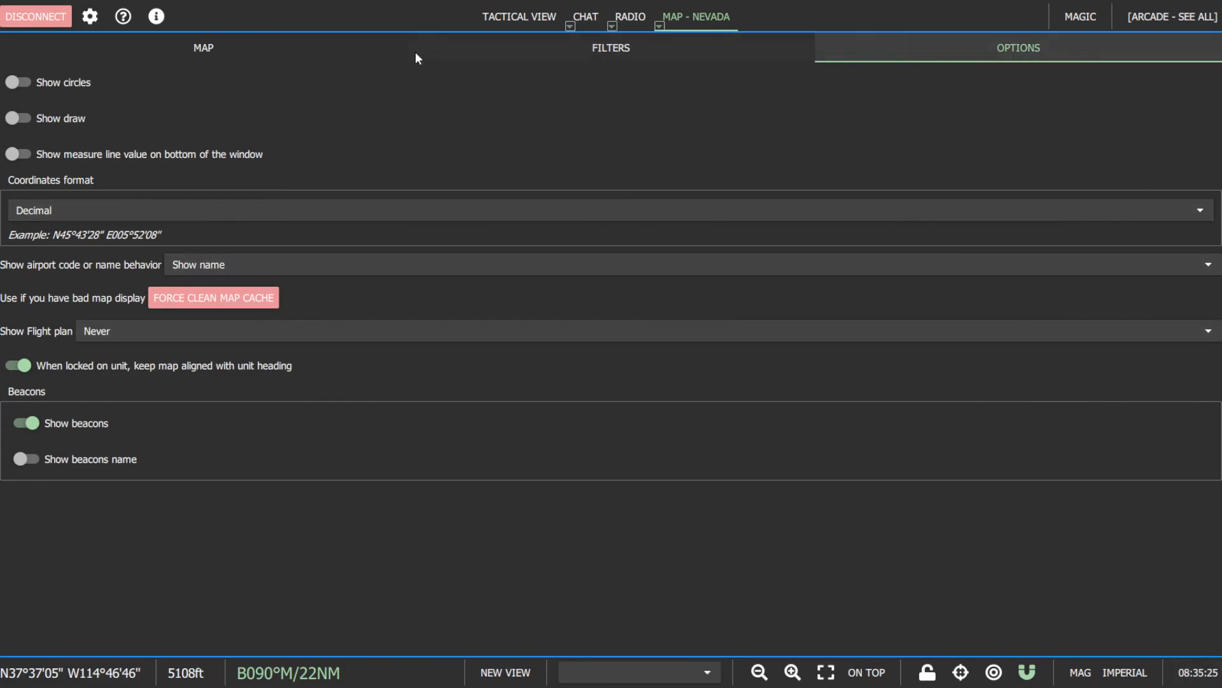
- Examine how airport names display on the tactical map around Nellis AFB, Creech AFB, Las Vegas and Echo Bay
click(511, 14)
drag(657, 448, 664, 376)
scroll(664, 376, down, 2)
scroll(713, 497, down, 3)
drag(648, 573, 662, 435)
scroll(683, 431, up, 8)
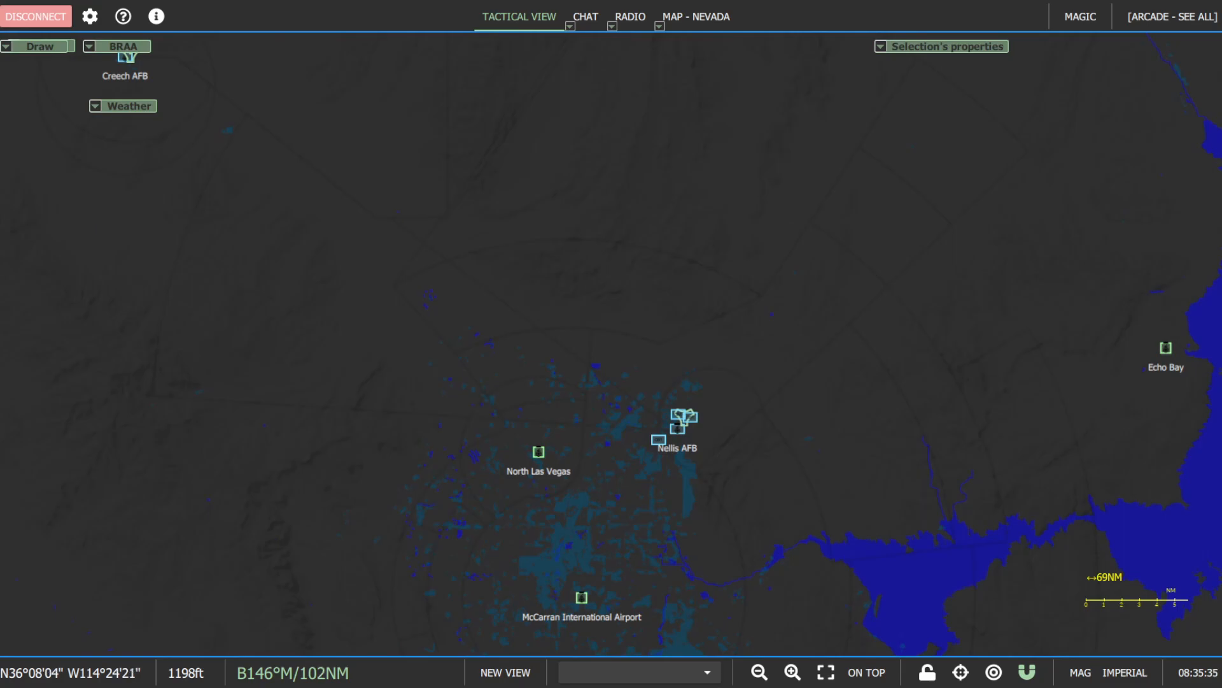
drag(1184, 431, 1011, 461)
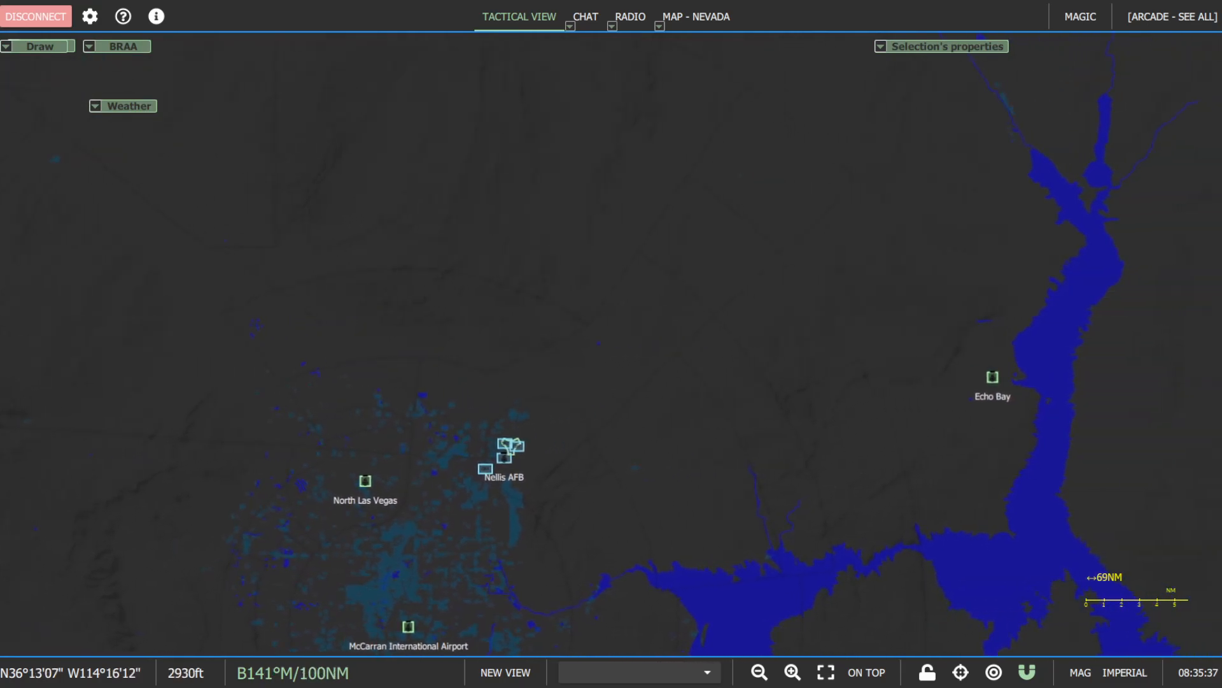
scroll(536, 306, down, 1)
drag(448, 282, 642, 260)
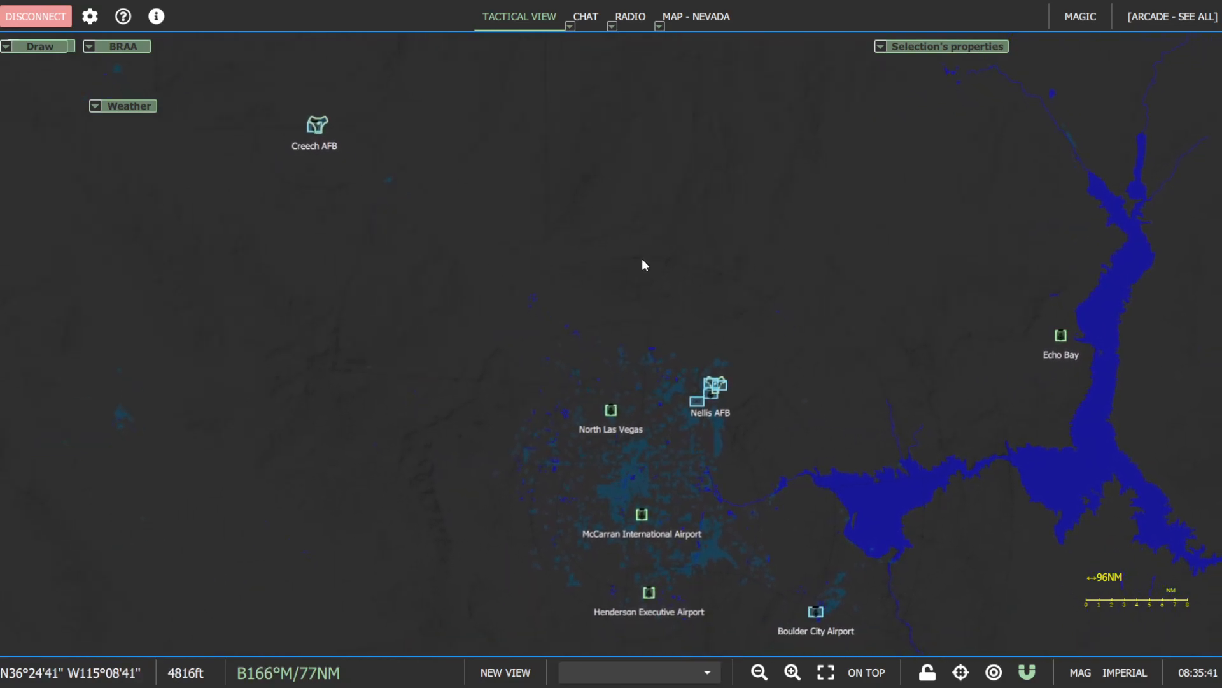